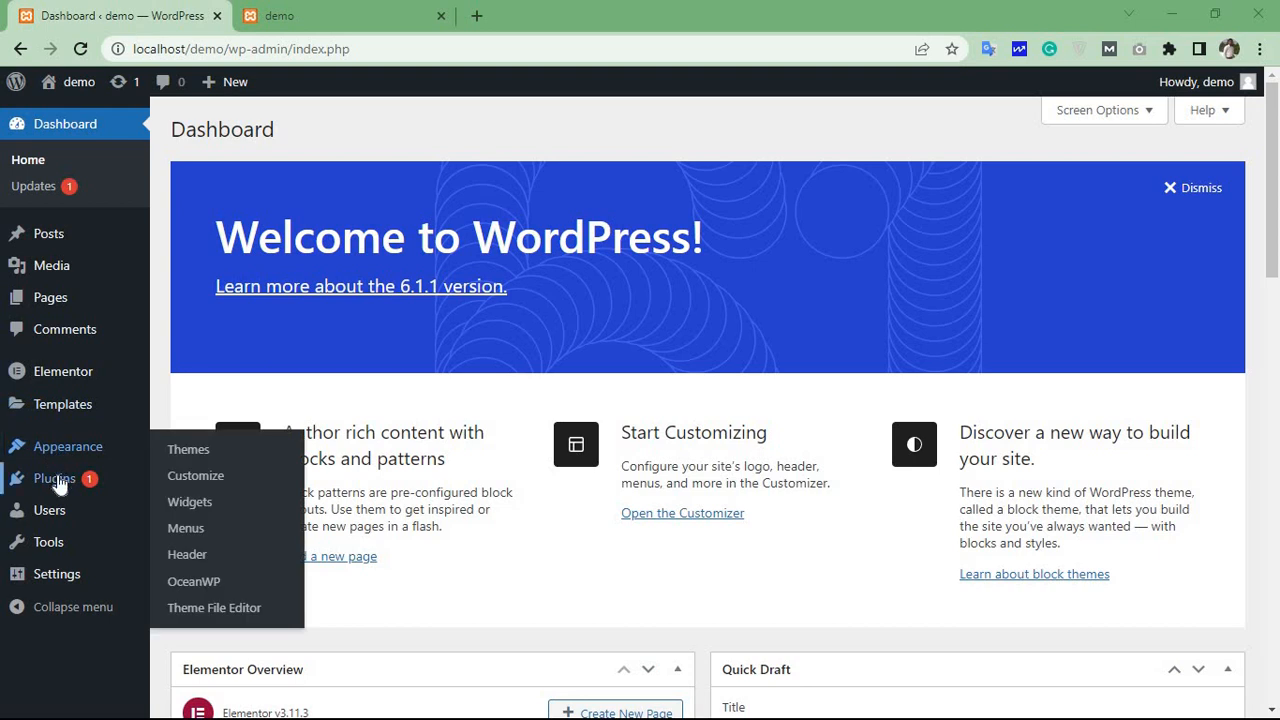
Step: Open the page for adding new plugins and search the plugin directory for "gpt"
mouse_move(57, 479)
left_click(197, 483)
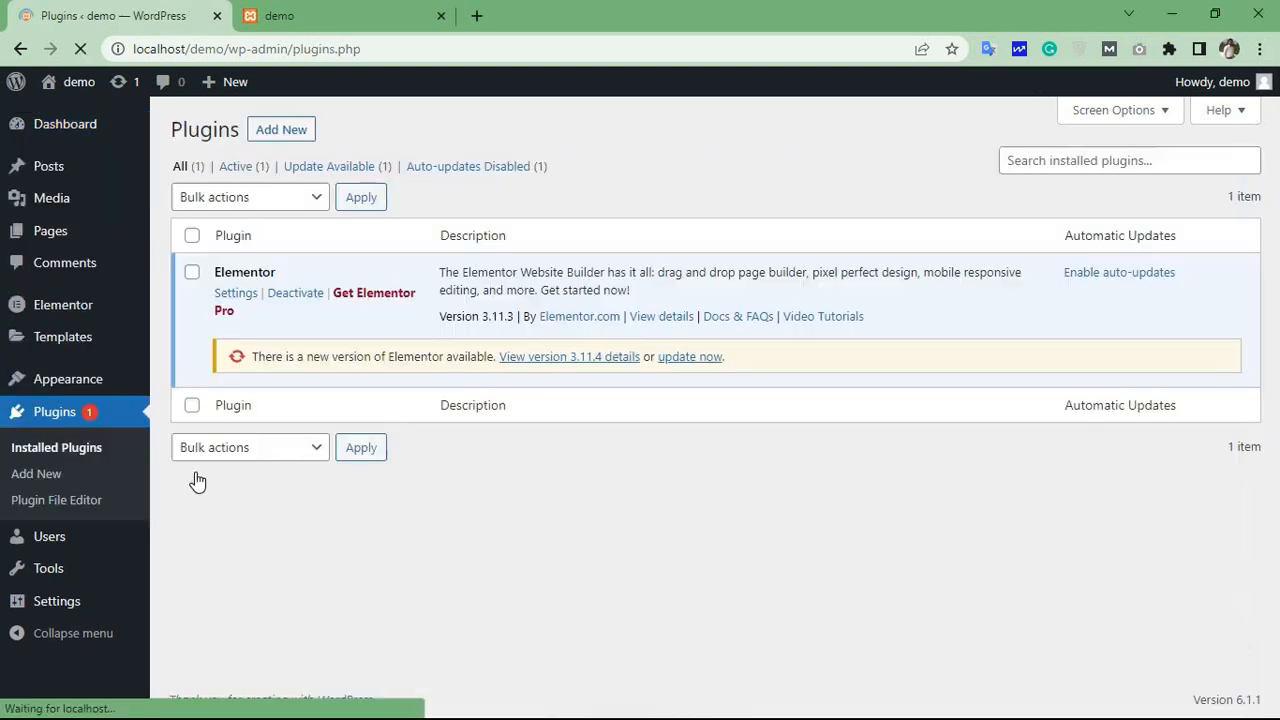
left_click(301, 131)
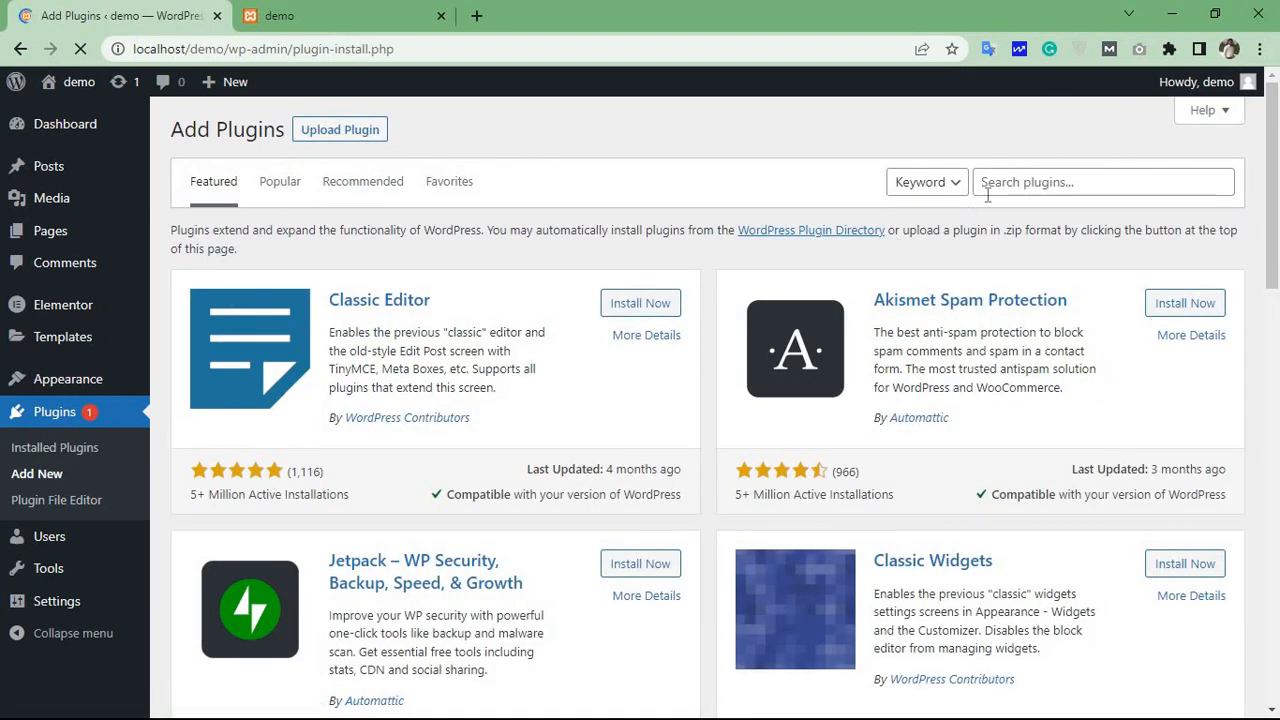
left_click(1001, 181)
type("gpt")
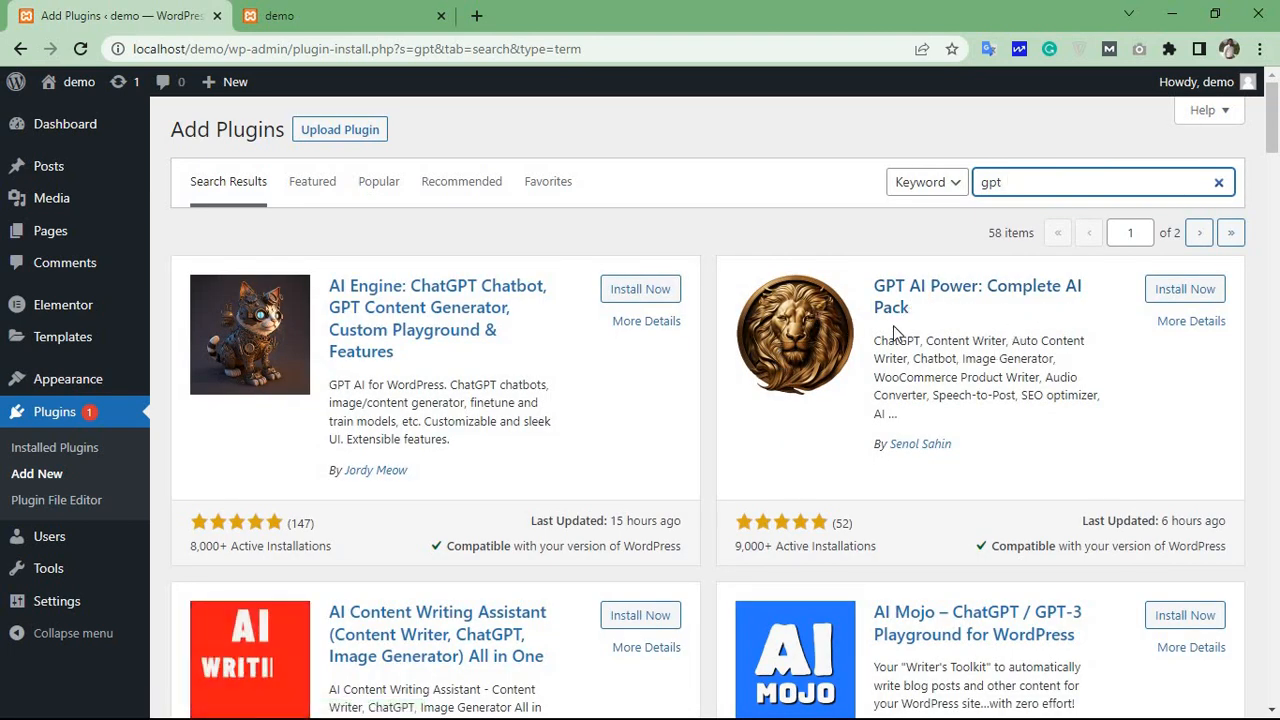
Step: Install and activate the GPT AI Power: Complete AI Pack plugin, skipping its email notification opt-in
left_click(1165, 298)
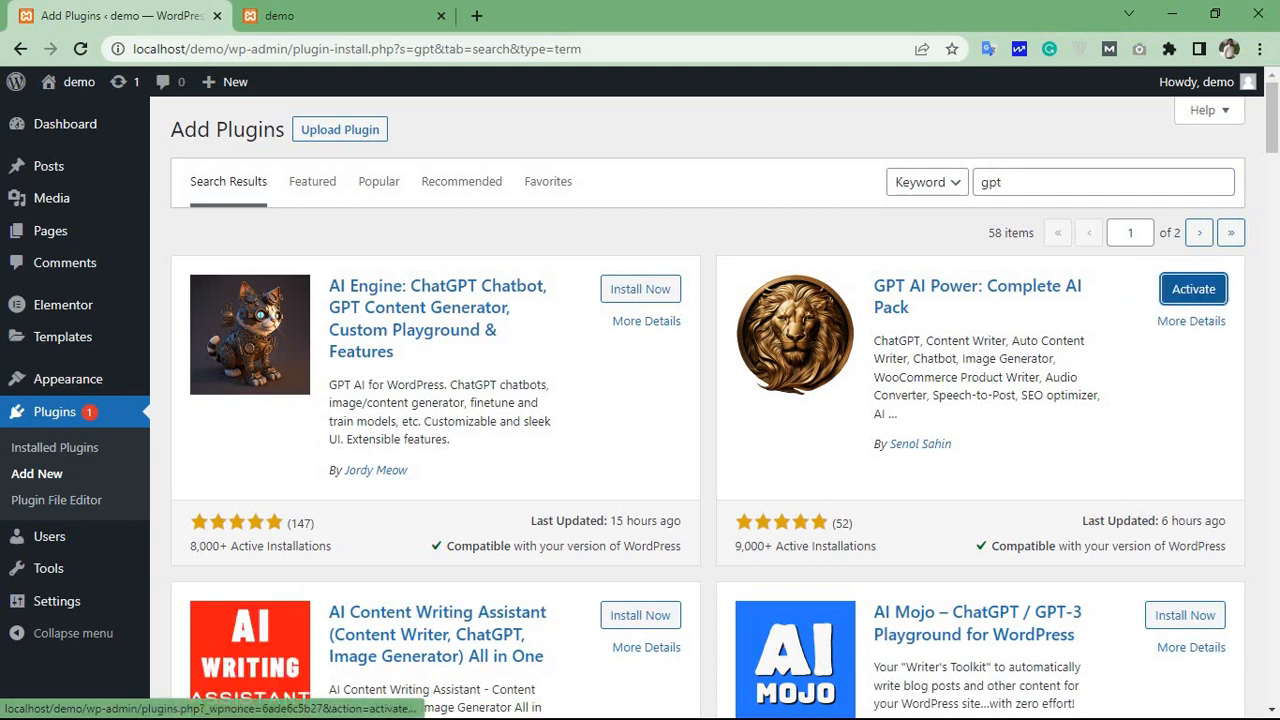
left_click(1188, 300)
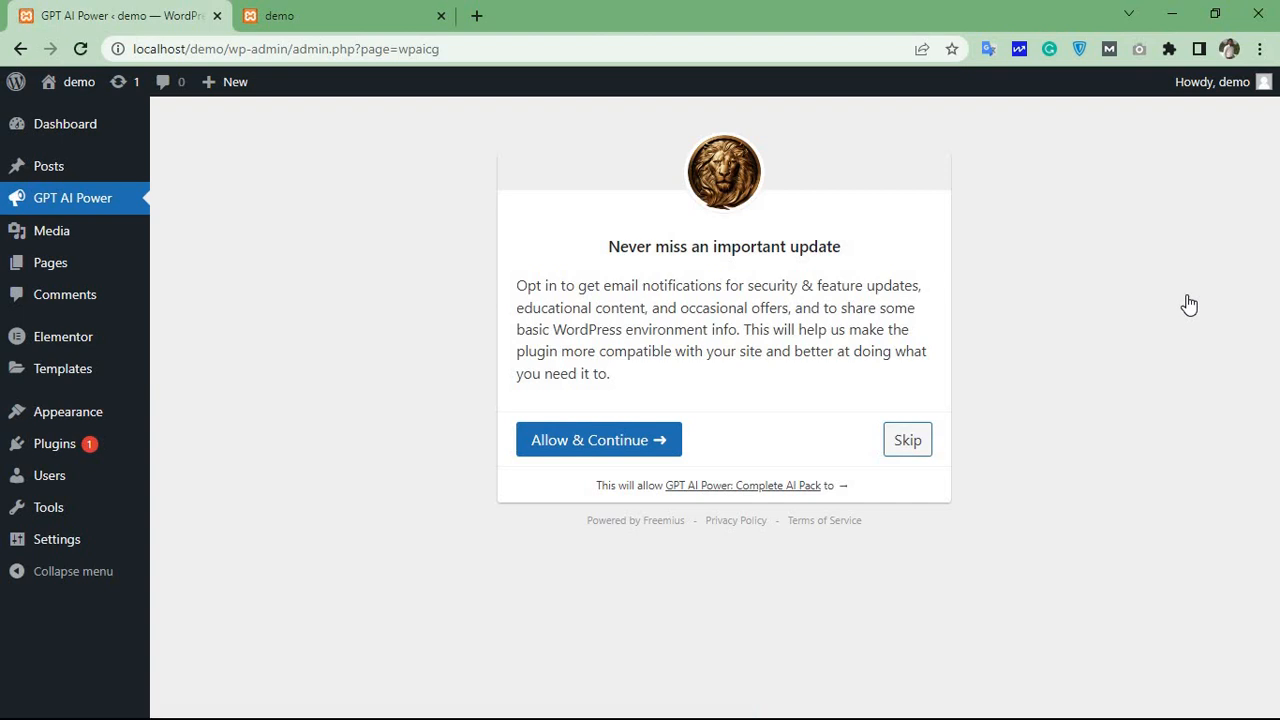
left_click(910, 444)
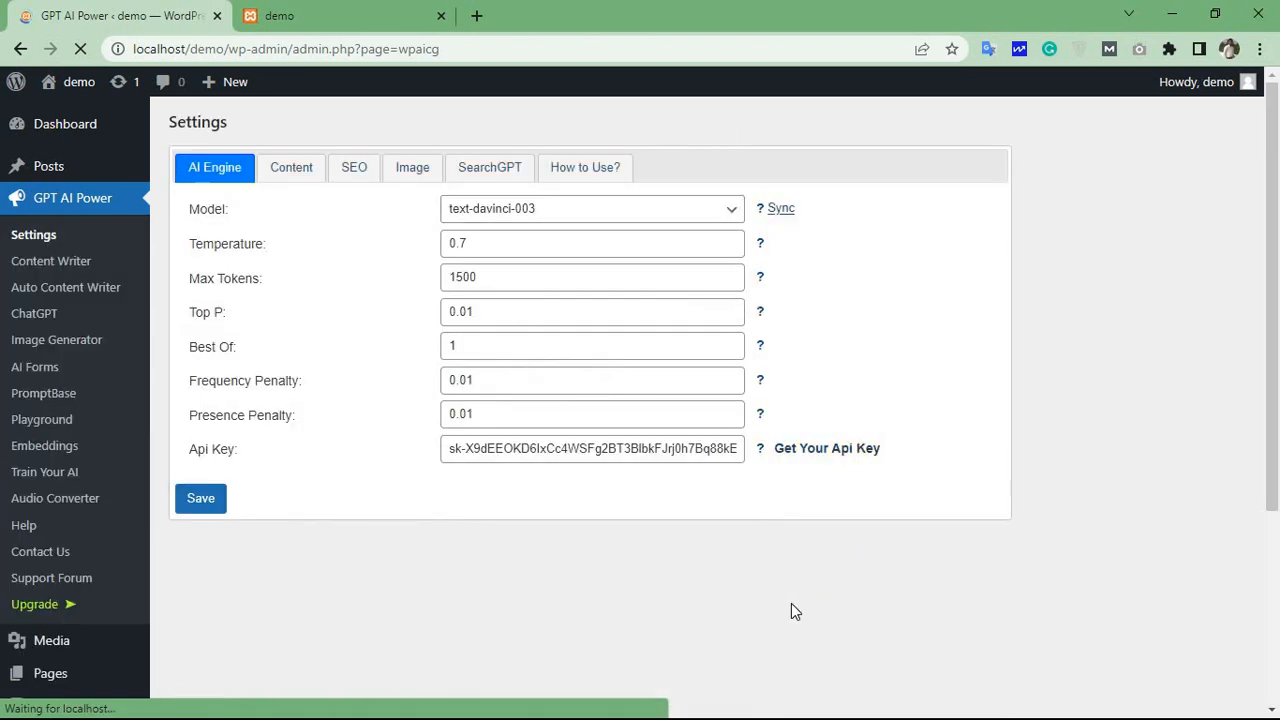
Step: Visit the OpenAI API keys page from the plugin settings, and return to WordPress to open the plugin's ChatGPT settings
left_click(864, 452)
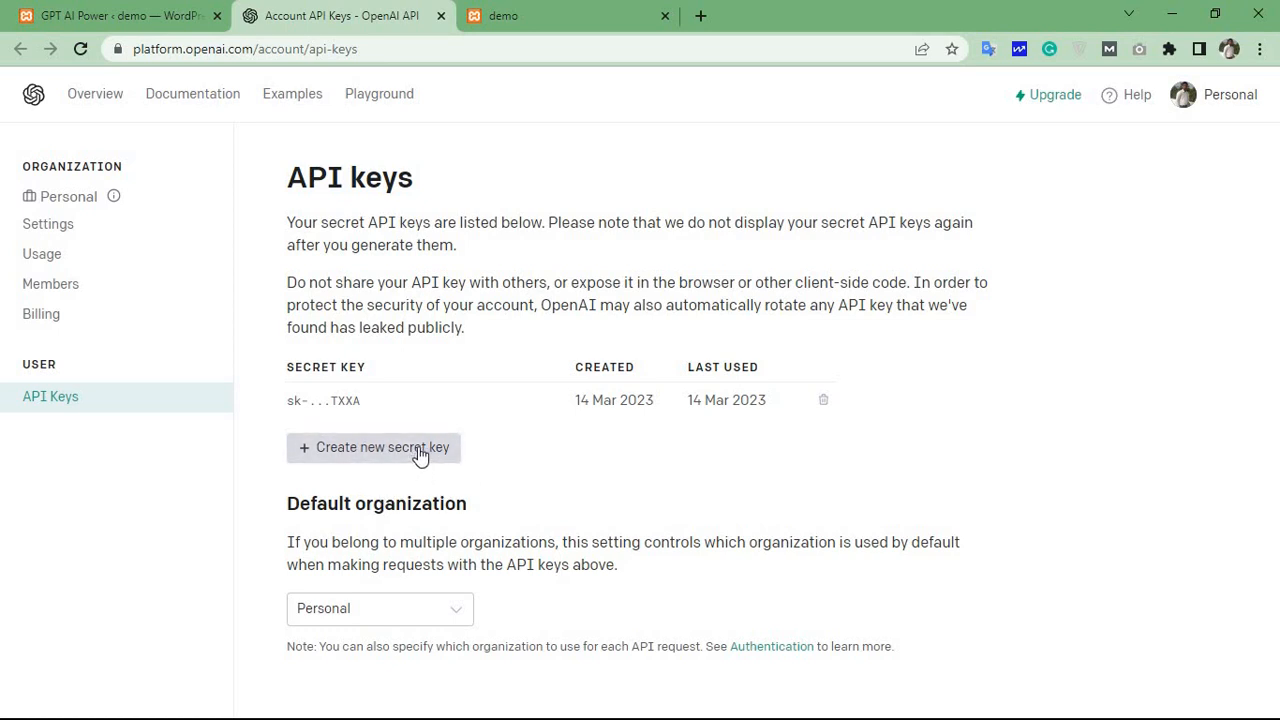
left_click(87, 10)
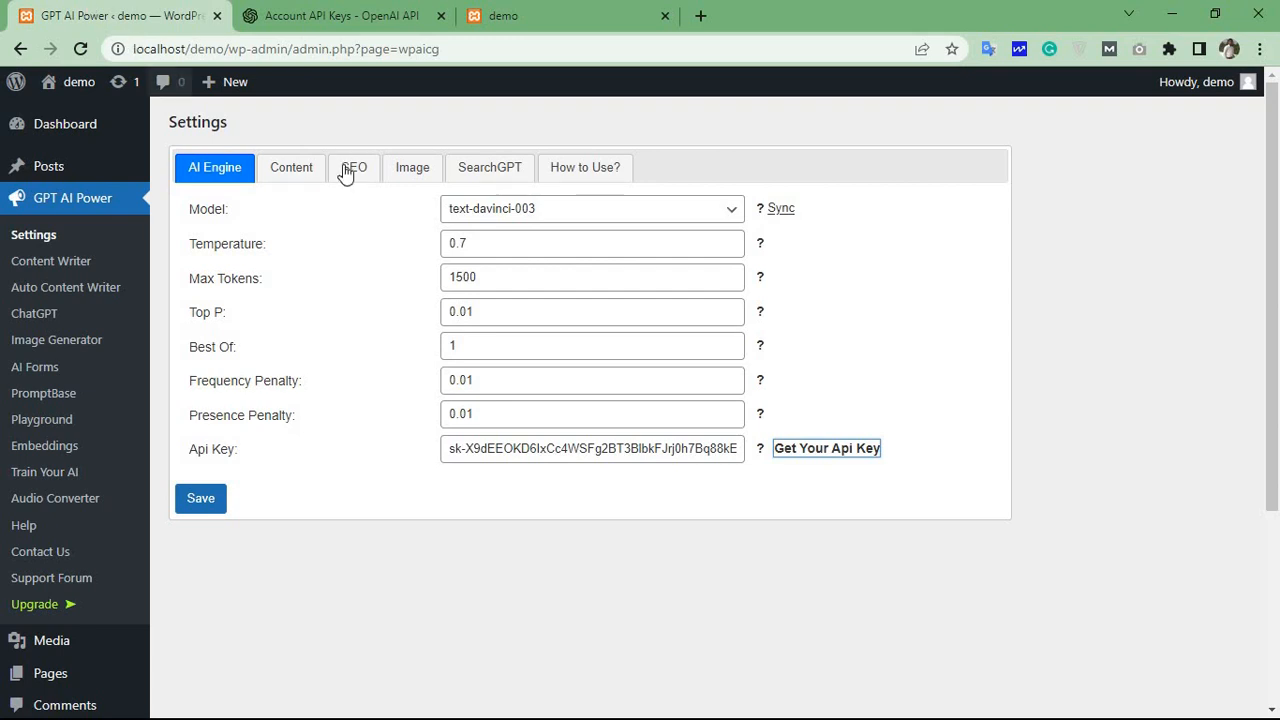
left_click(33, 320)
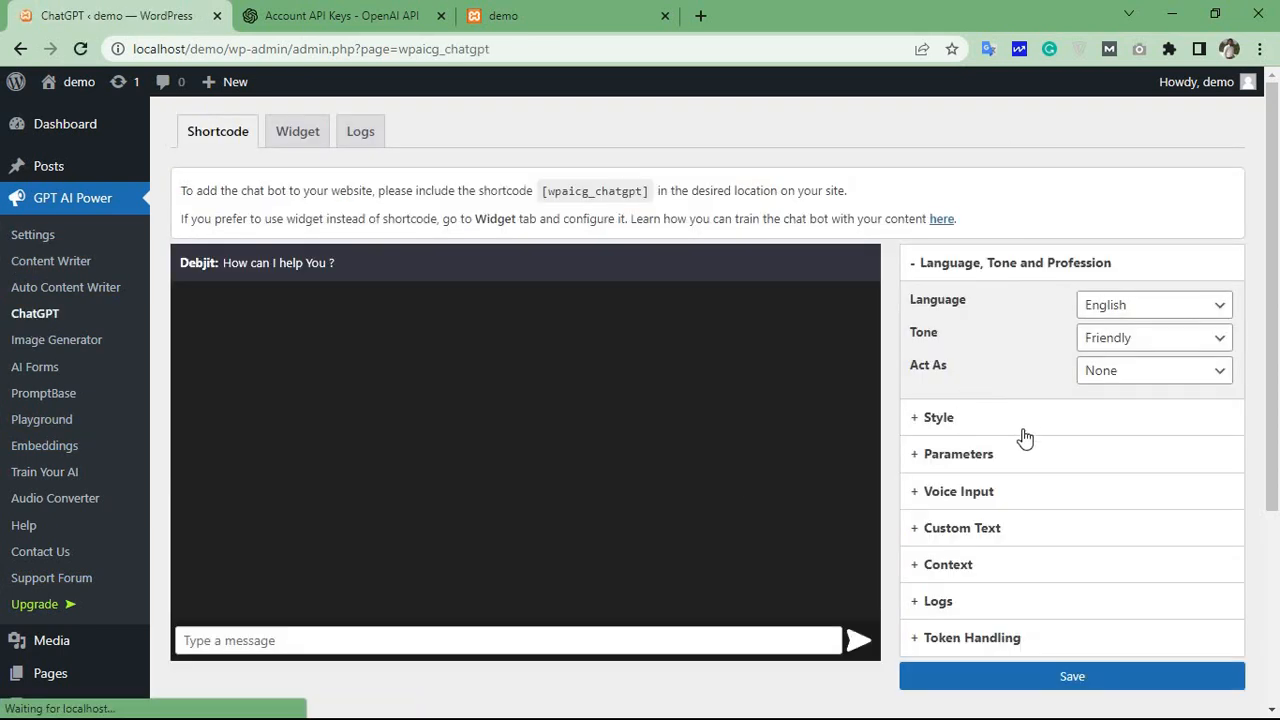
Step: Change the chatbot's AI Name to a full name in its custom text, and review the remaining text fields
left_click(945, 537)
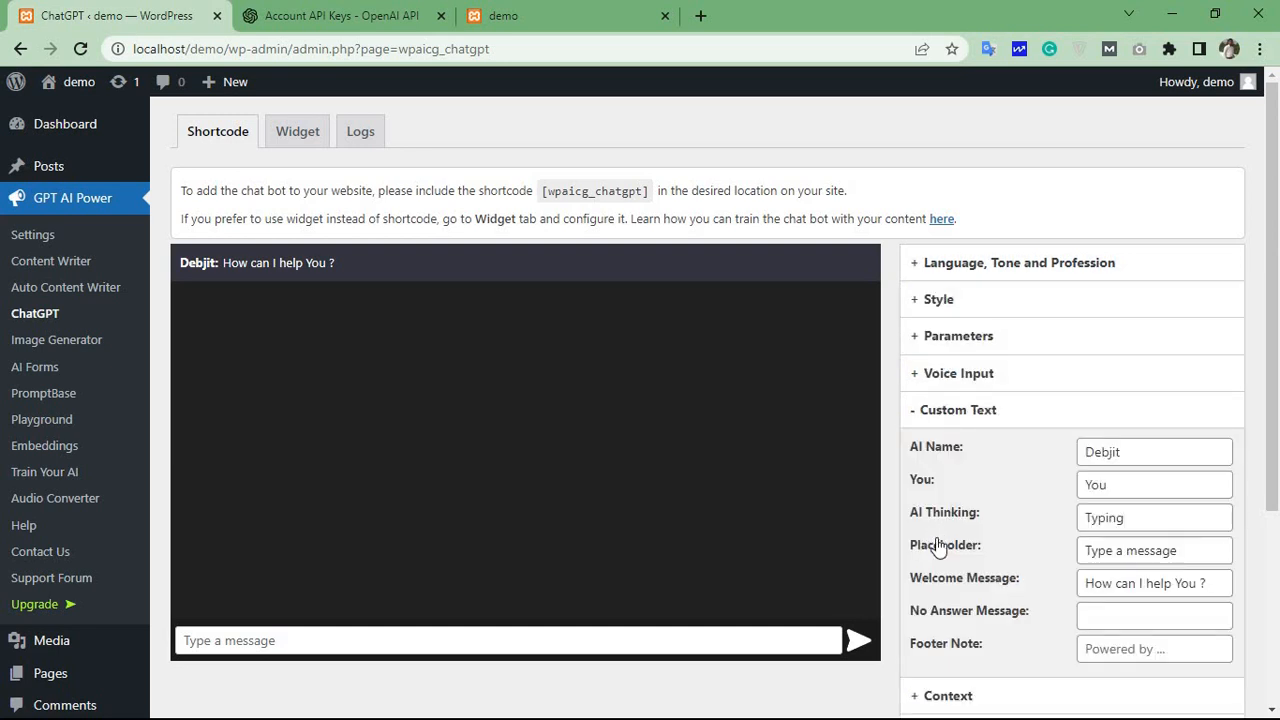
left_click(1139, 450)
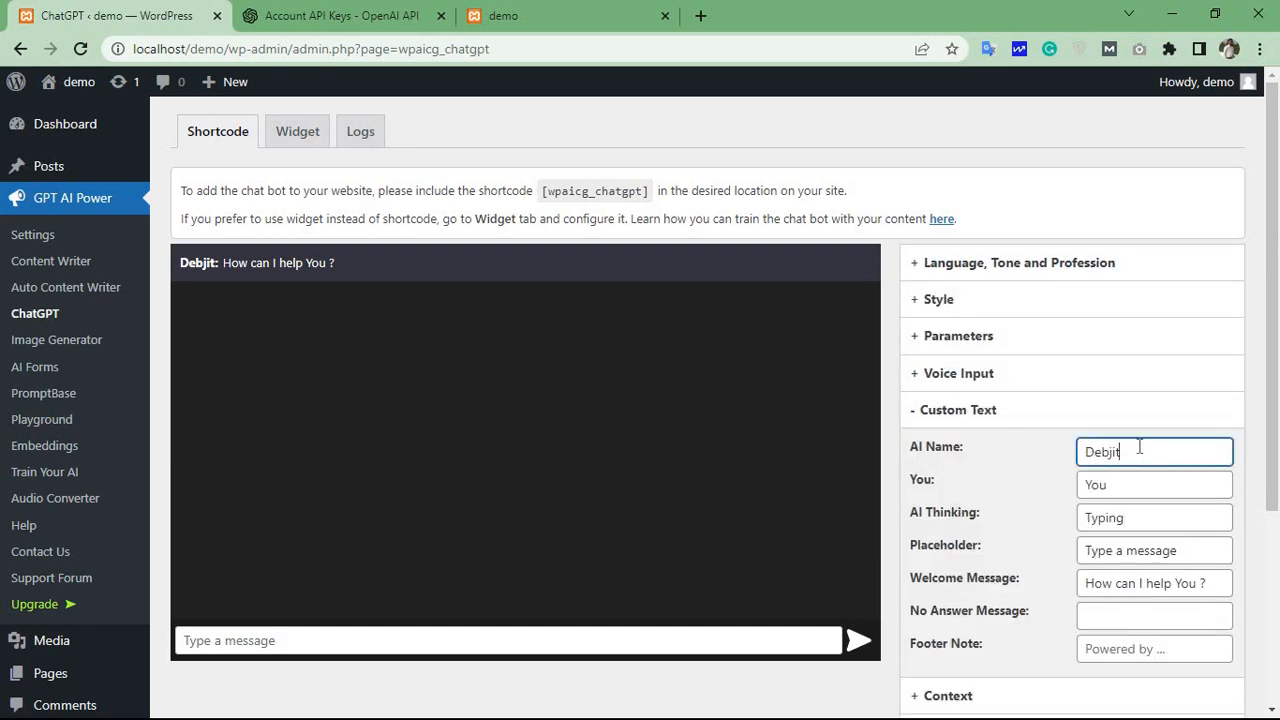
type("Das")
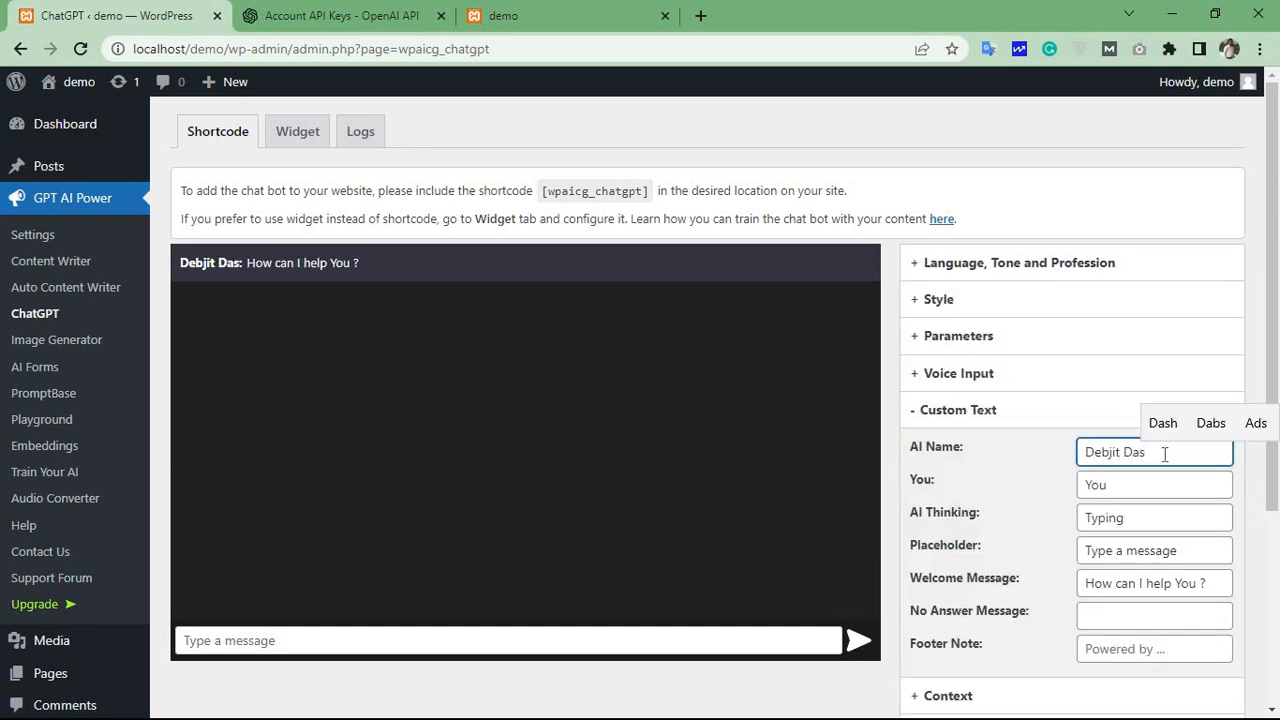
left_click(1150, 486)
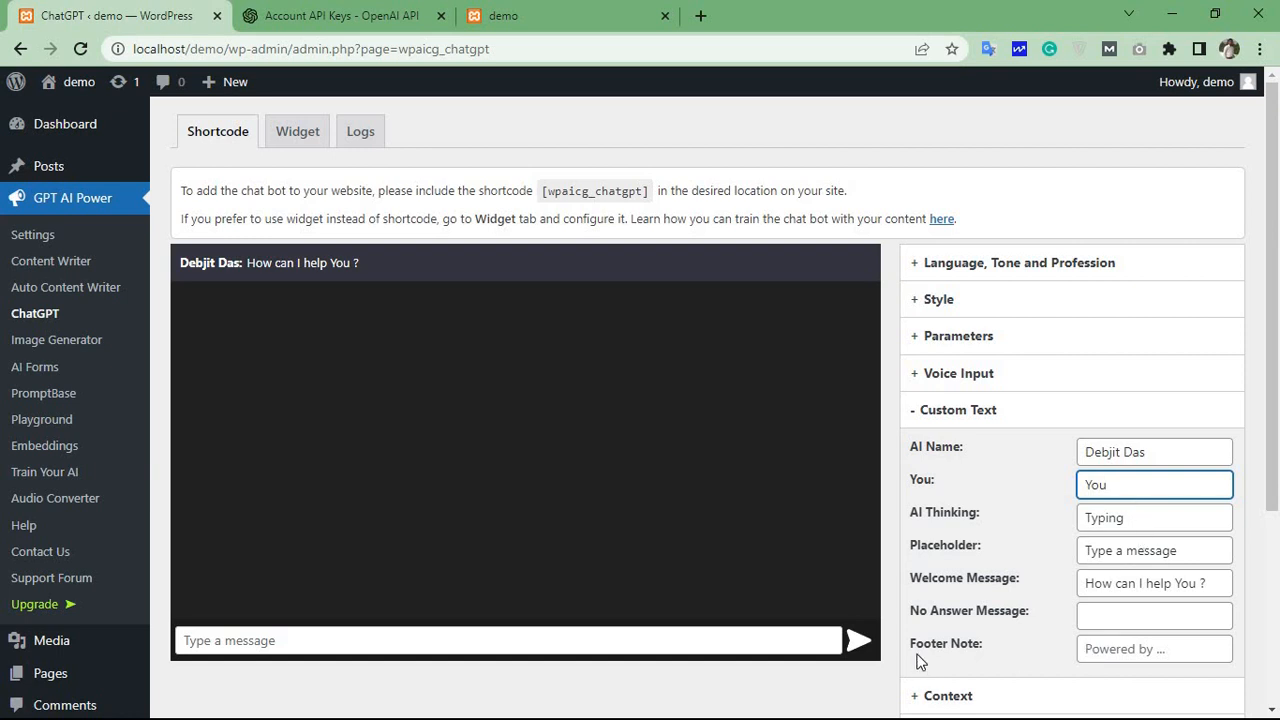
left_click(1166, 586)
scroll(1163, 580, "down", 2)
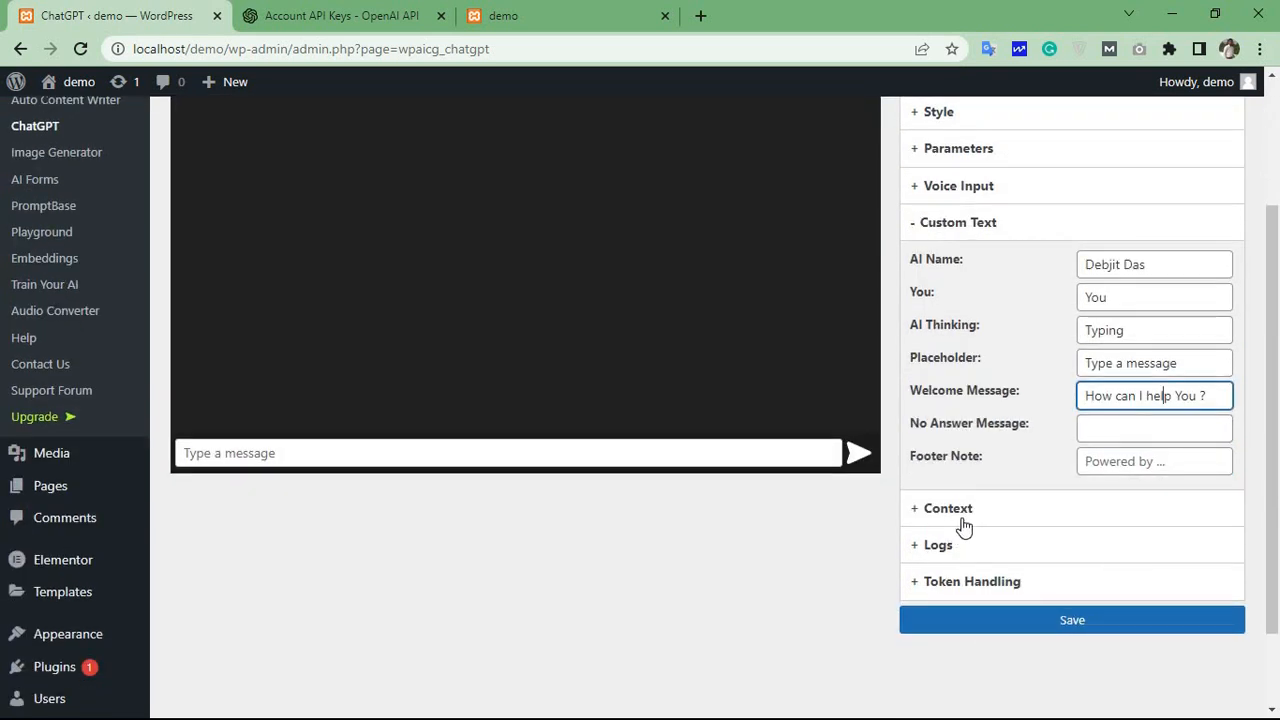
scroll(975, 405, "up", 1)
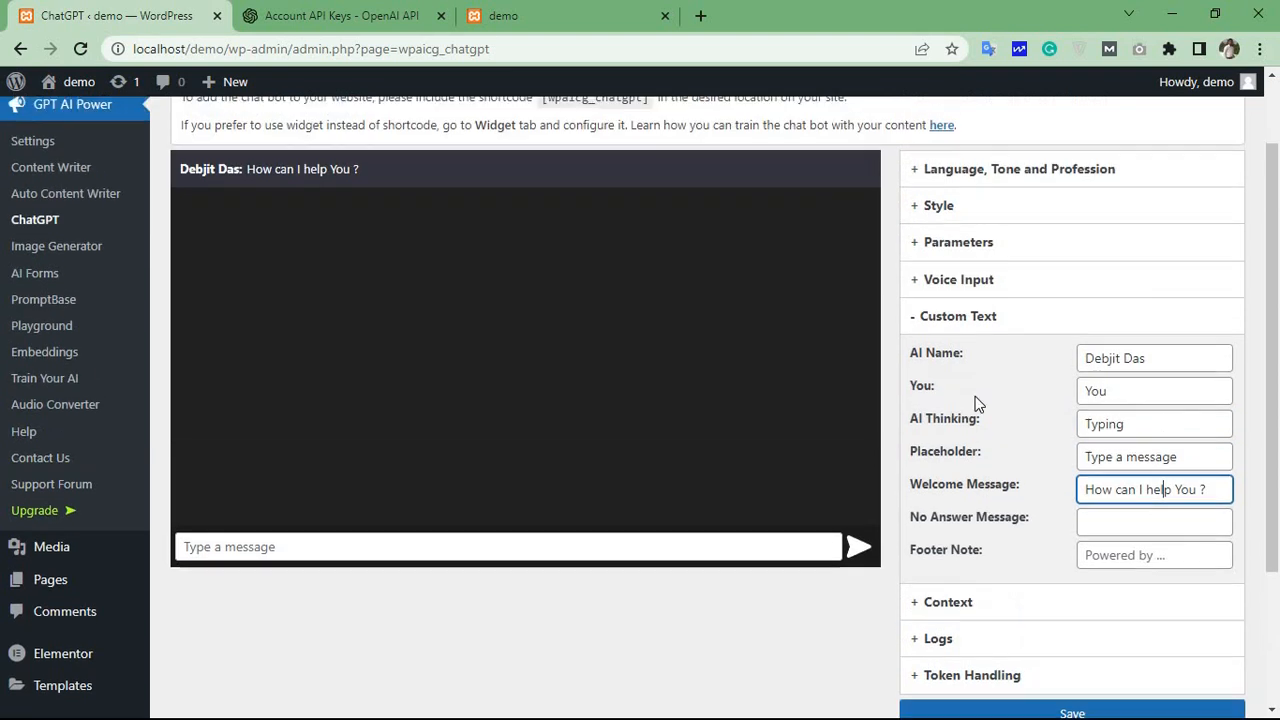
Step: Try several chat background colors in the style settings and choose a golden yellow, #ddc01c
left_click(920, 207)
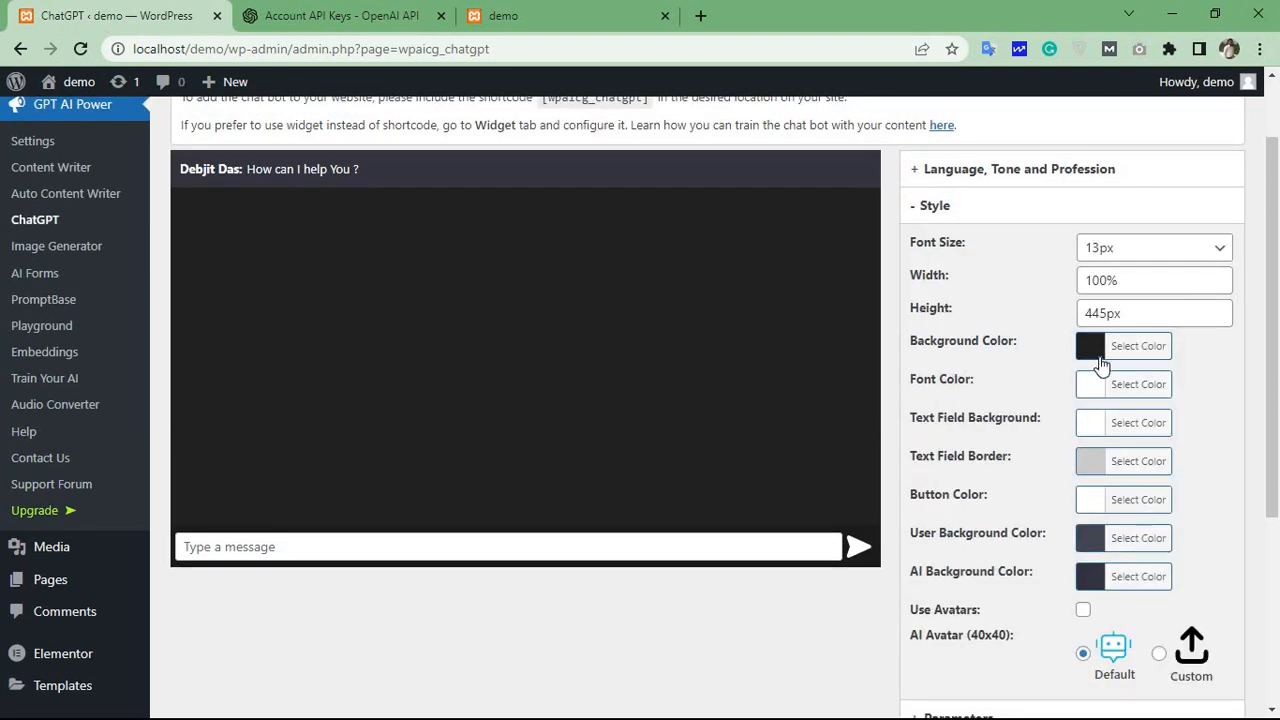
left_click(1090, 350)
left_click_drag(1005, 430, 1003, 482)
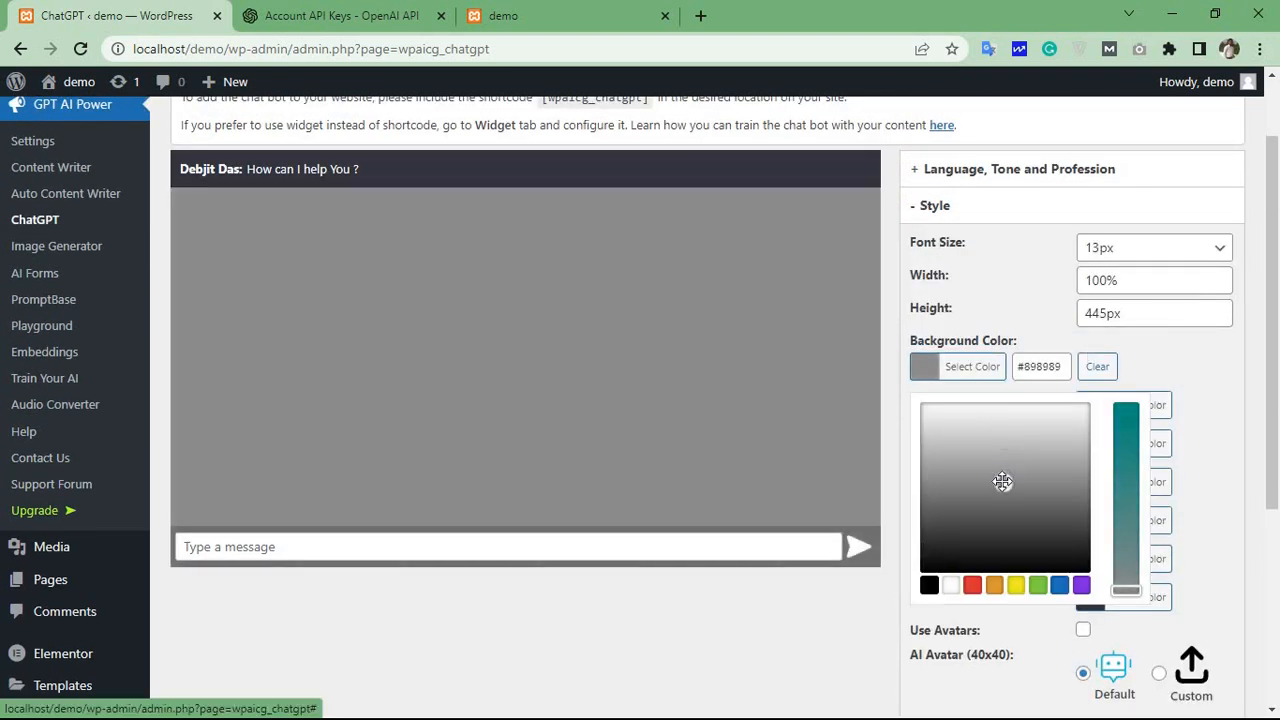
left_click(1042, 503)
left_click(1015, 585)
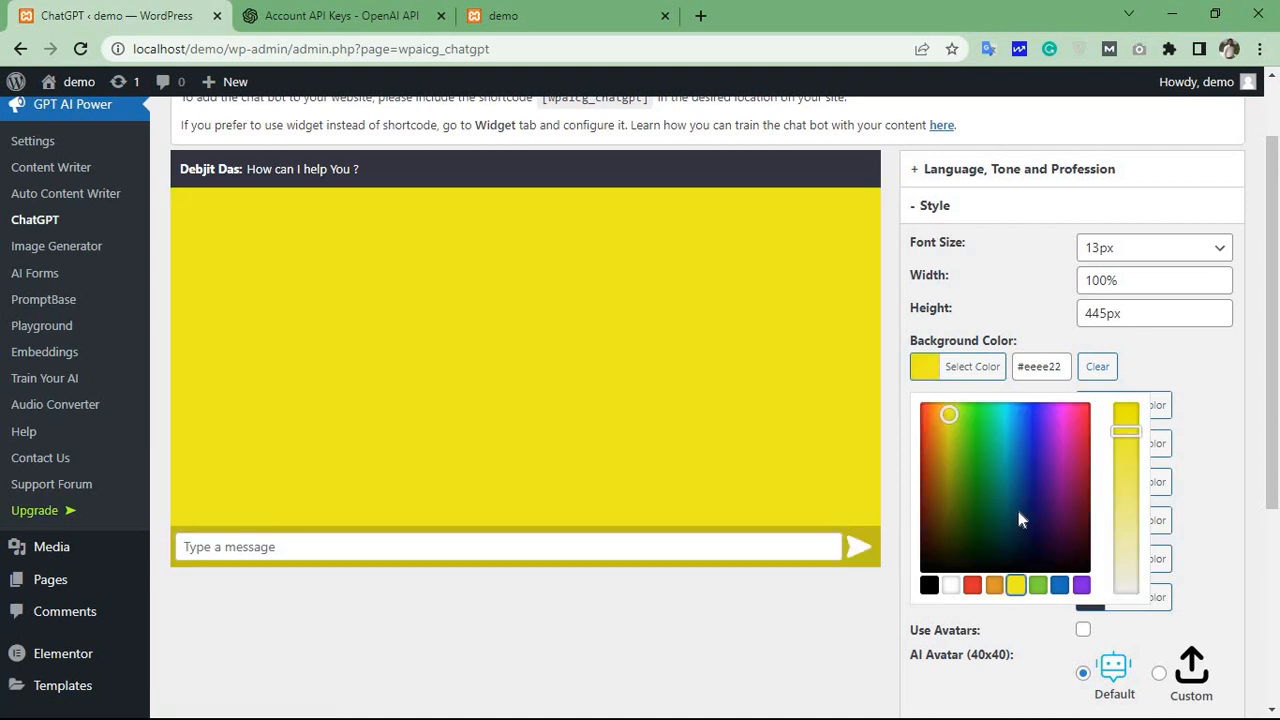
scroll(1018, 511, "up", 1)
left_click(959, 544)
left_click(979, 530)
left_click(945, 519)
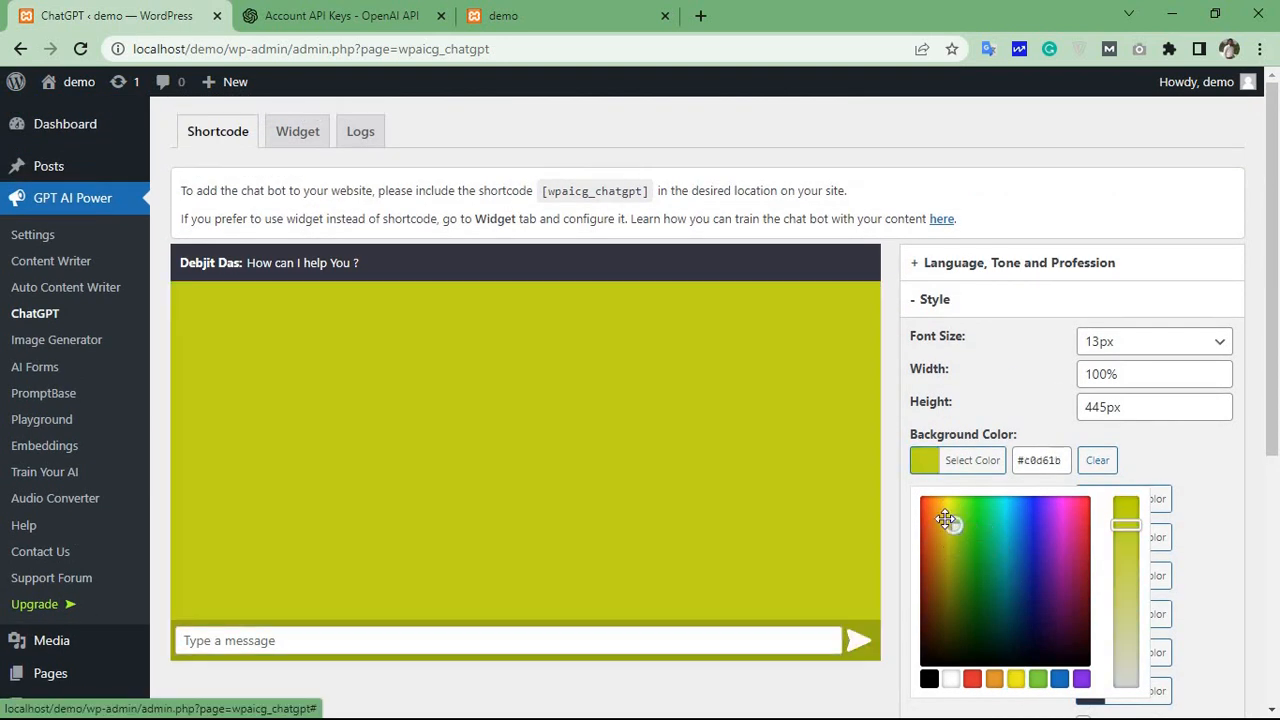
scroll(1185, 472, "down", 1)
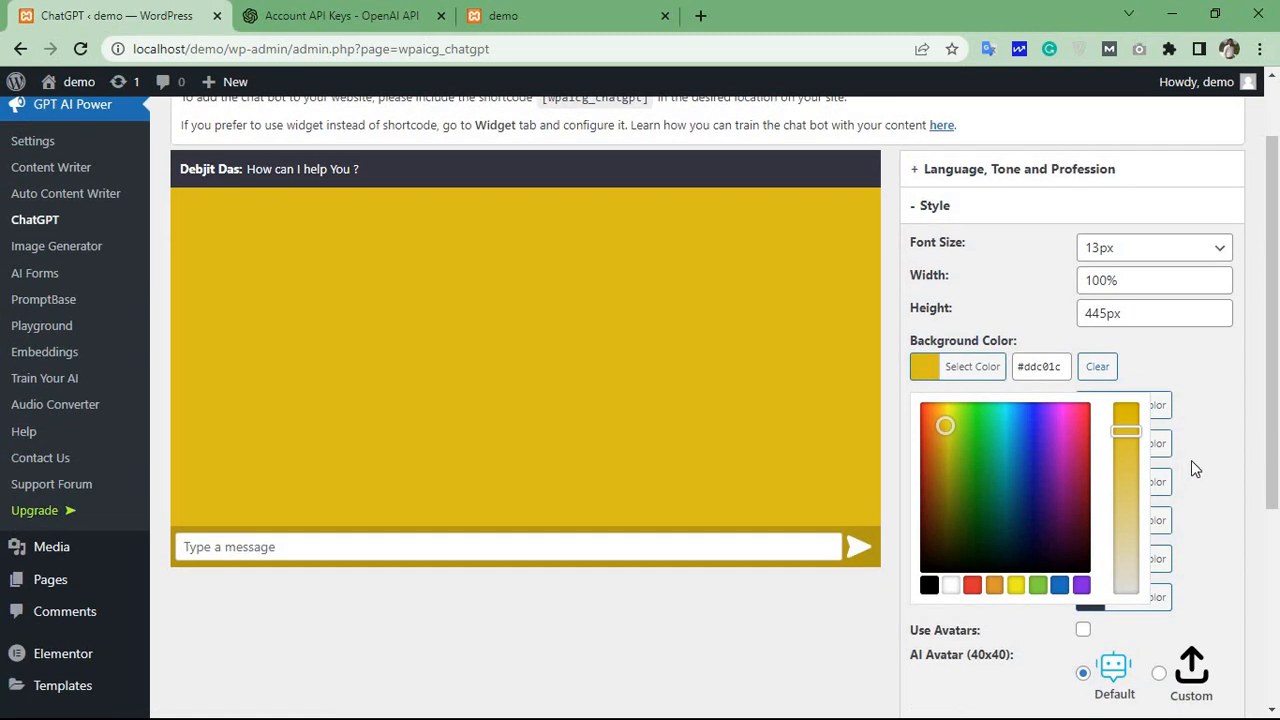
left_click(1223, 421)
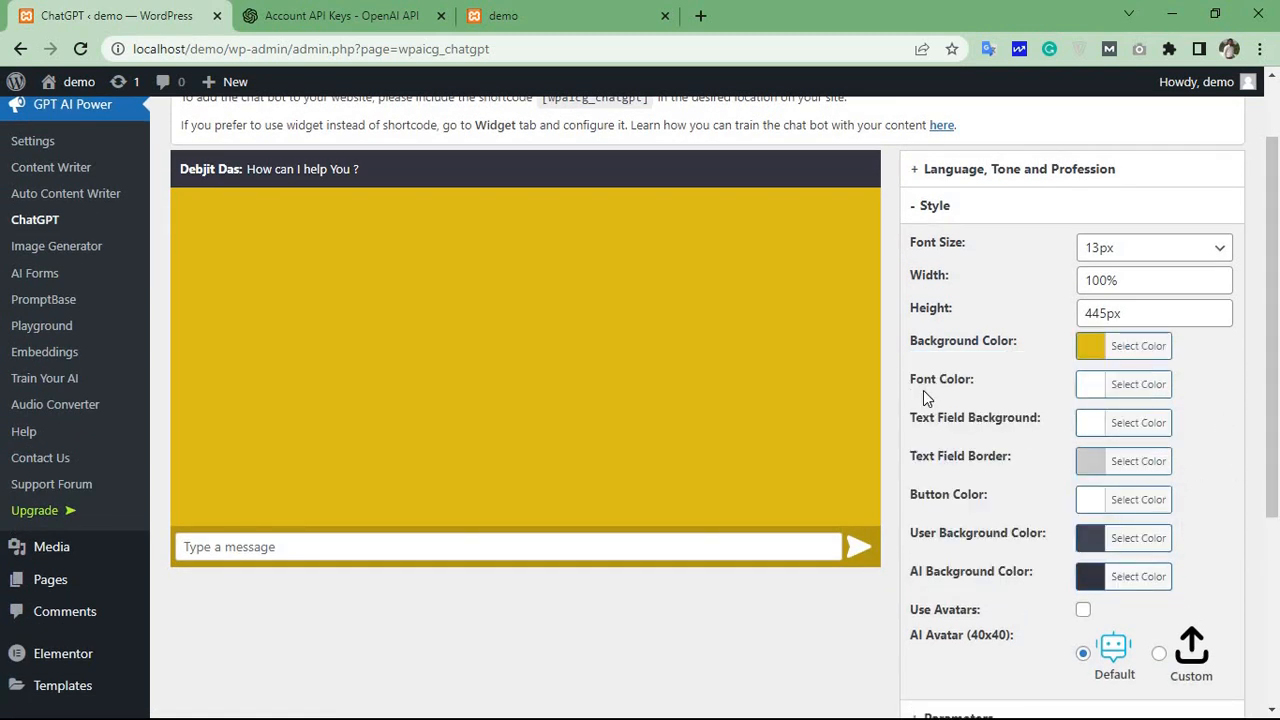
Step: Set the chatbot's font color to black
left_click(1096, 391)
left_click(1037, 503)
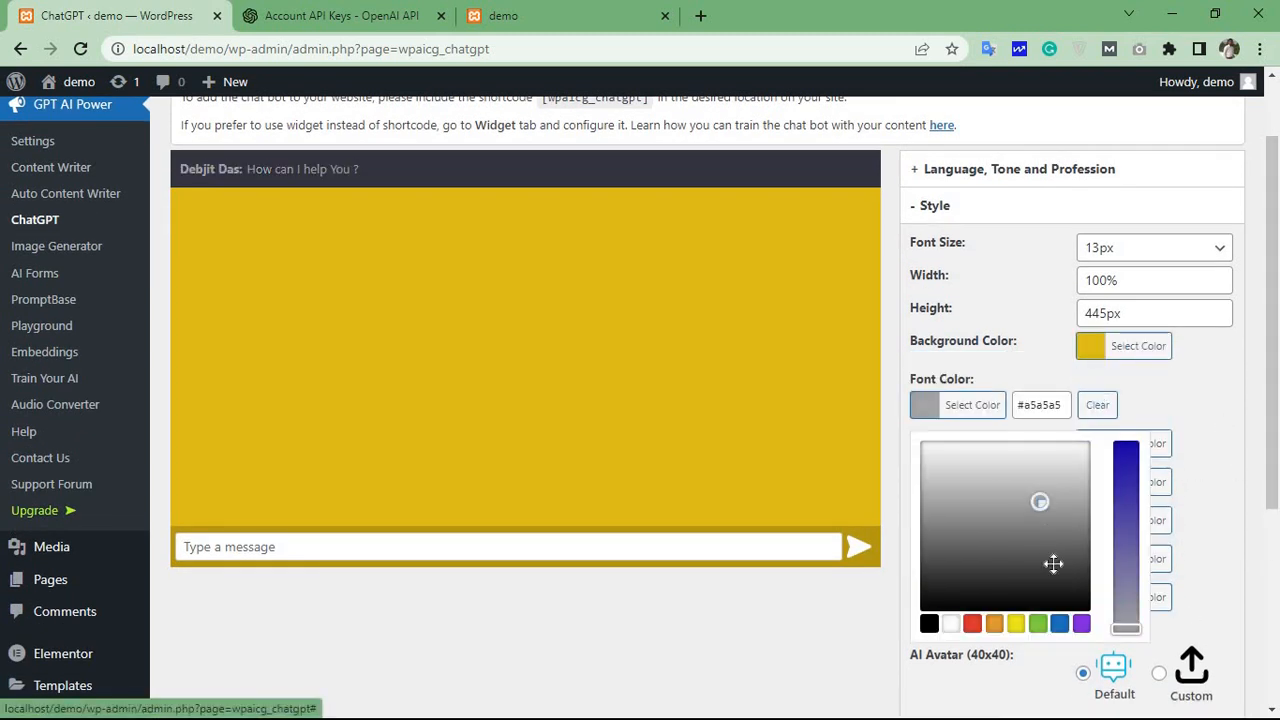
left_click(1024, 579)
left_click(929, 623)
left_click(906, 612)
scroll(733, 504, "up", 1)
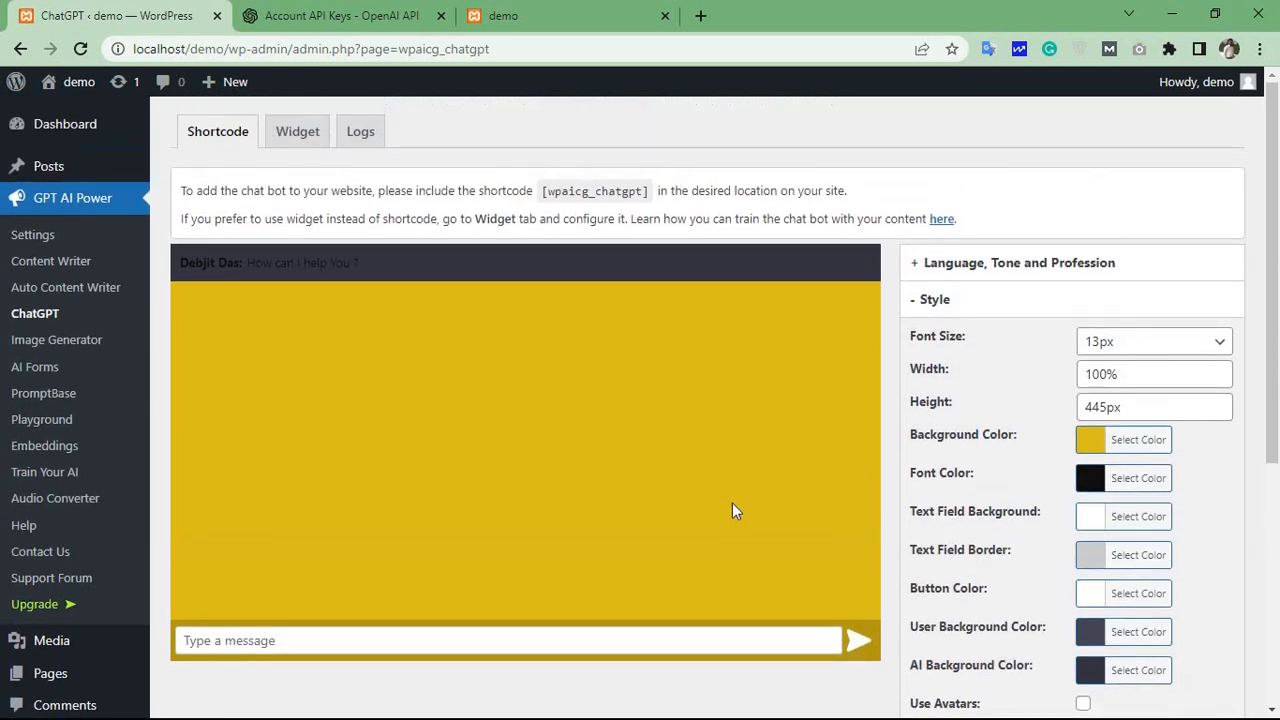
Step: Change the chatbot's font color to off-white, #f9f9f9
left_click(1088, 479)
left_click(1074, 563)
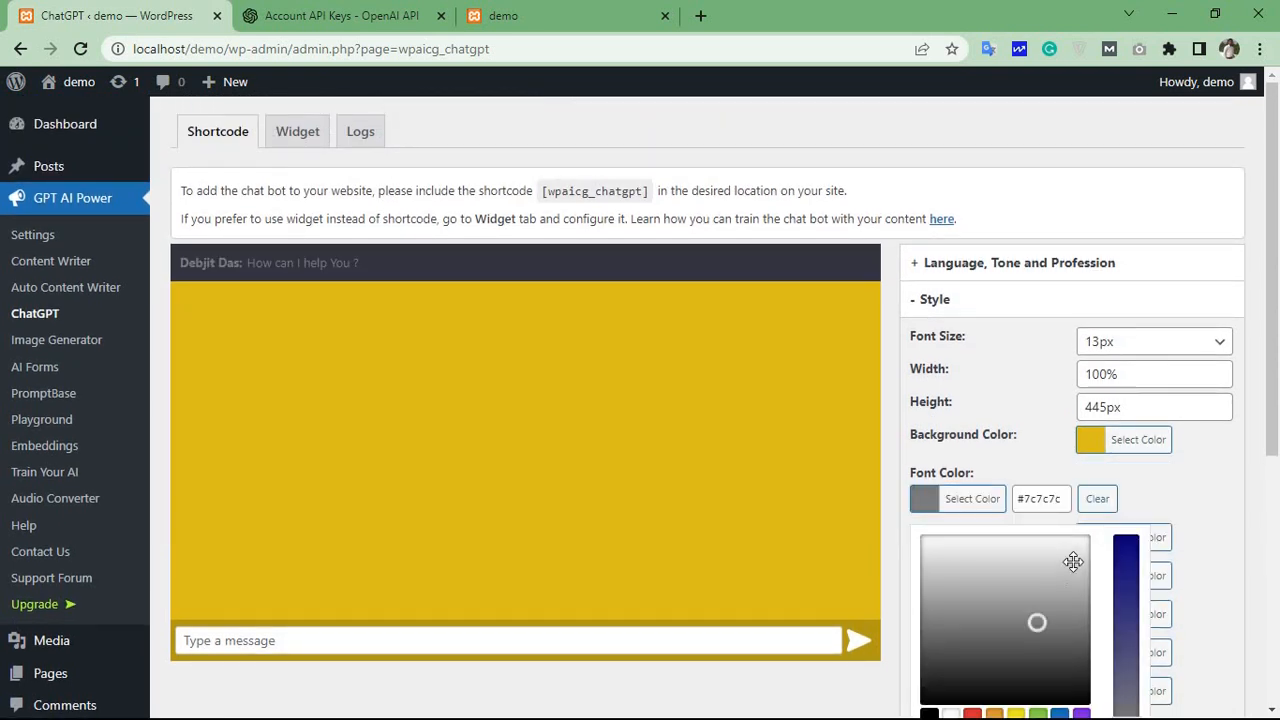
left_click_drag(1085, 551, 1091, 537)
scroll(1085, 520, "down", 2)
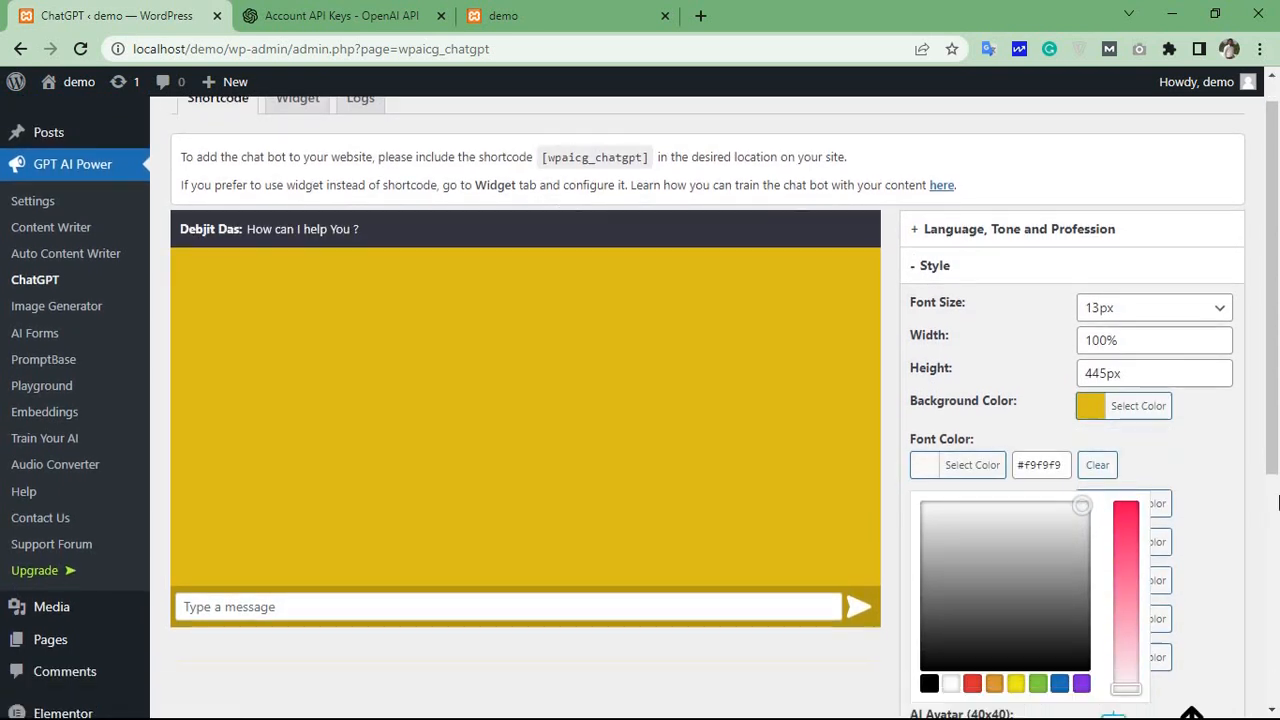
left_click(1222, 296)
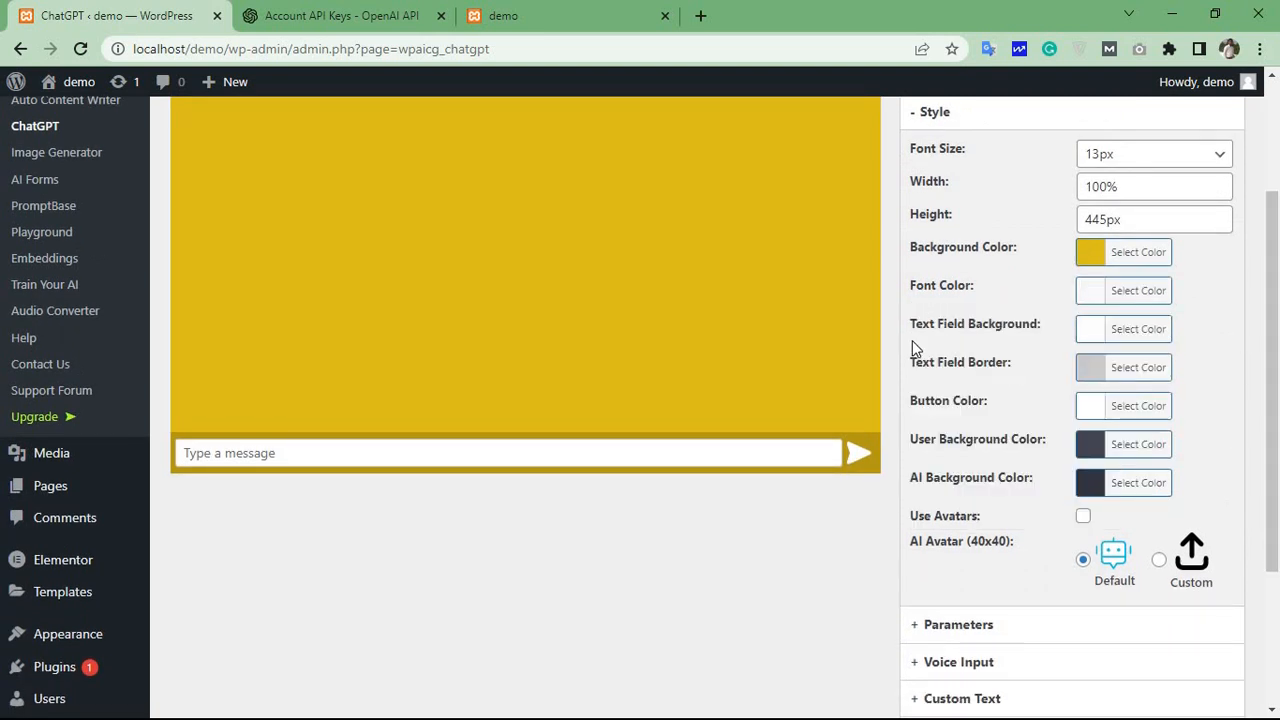
Step: Set the chat text field background to a near-black color
left_click(1094, 332)
left_click(965, 456)
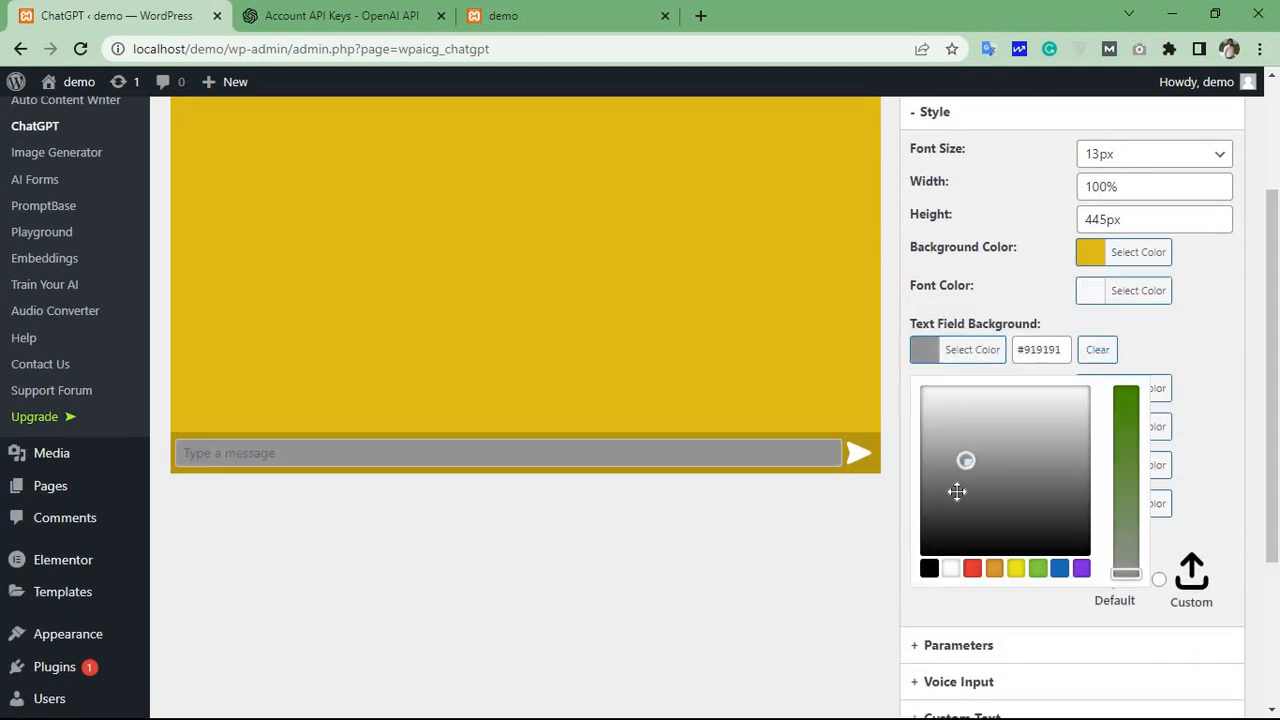
left_click(957, 491)
left_click(937, 530)
left_click(937, 548)
left_click(935, 595)
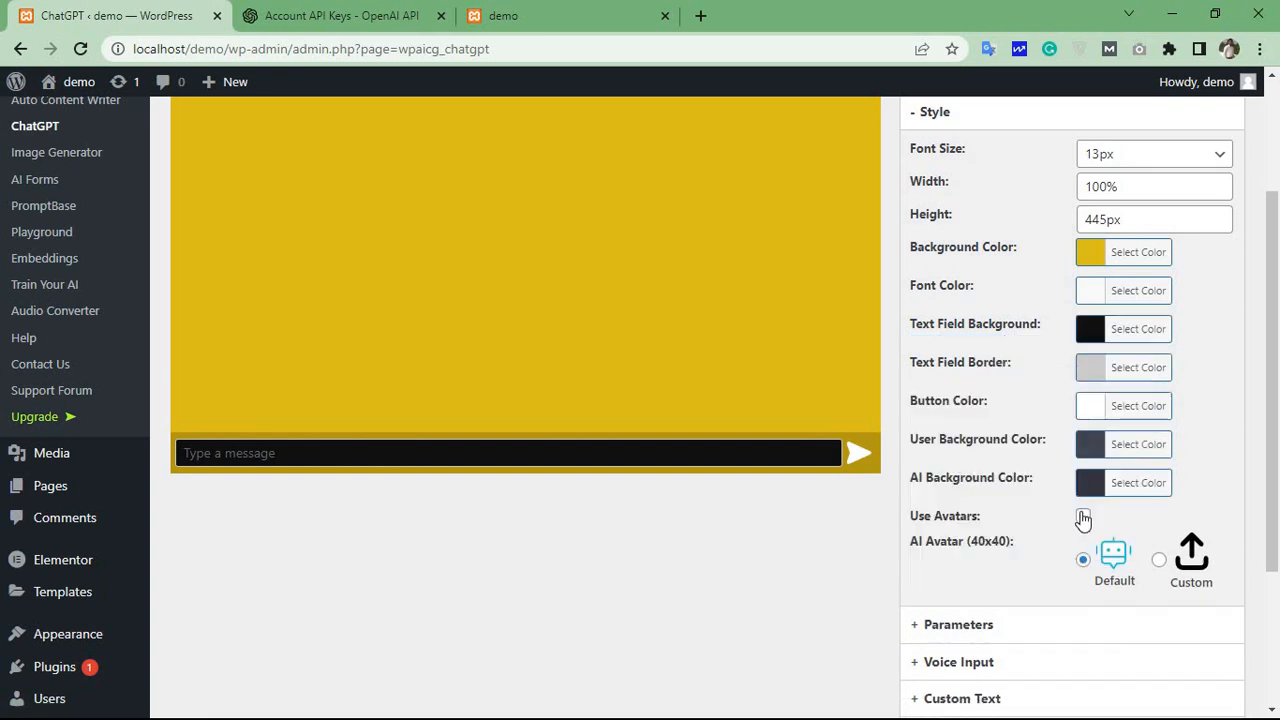
Step: Set the chatbot's button color to a very dark olive, #1f2300
left_click(1097, 407)
left_click(1131, 486)
left_click(1127, 463)
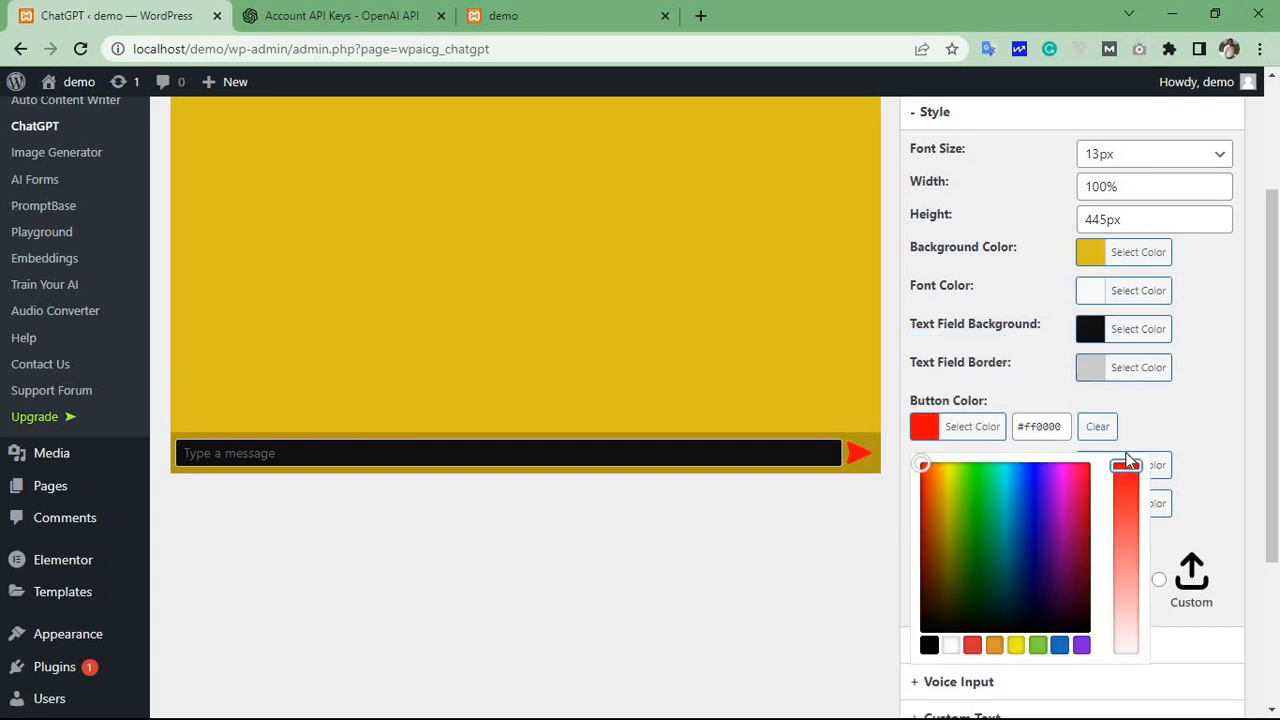
left_click_drag(1003, 507, 953, 610)
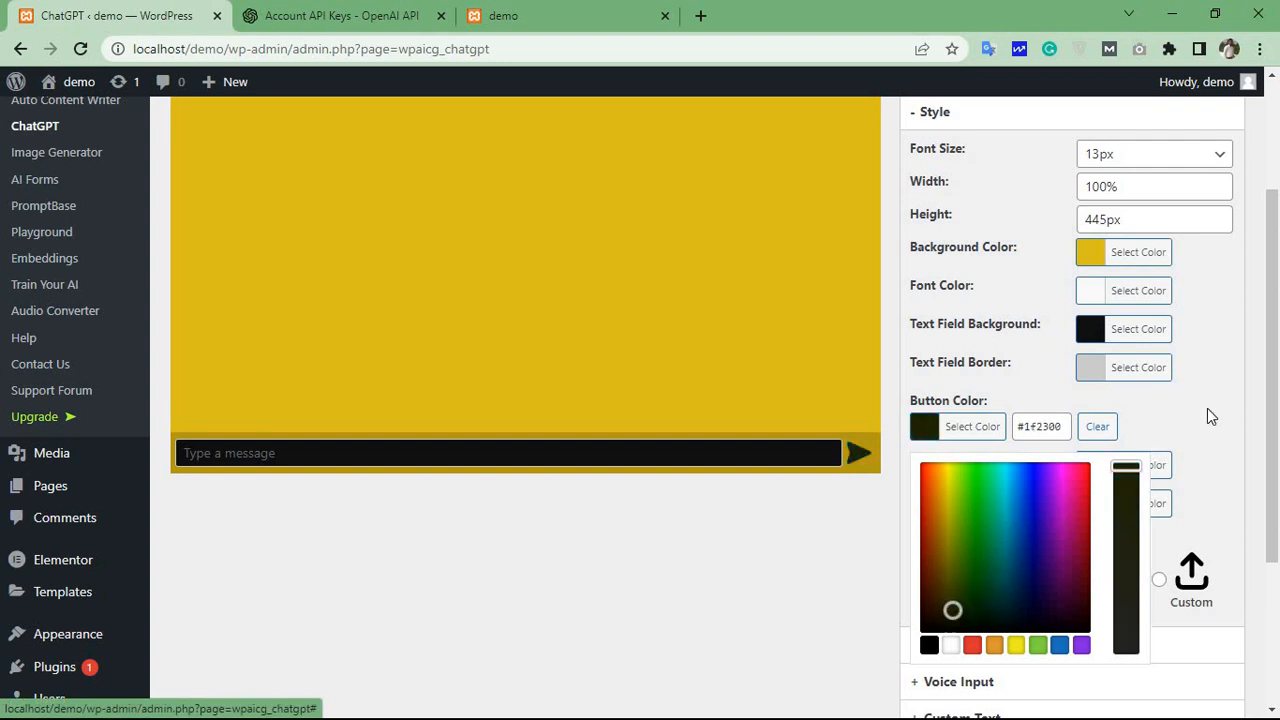
left_click(1217, 413)
scroll(1097, 459, "up", 1)
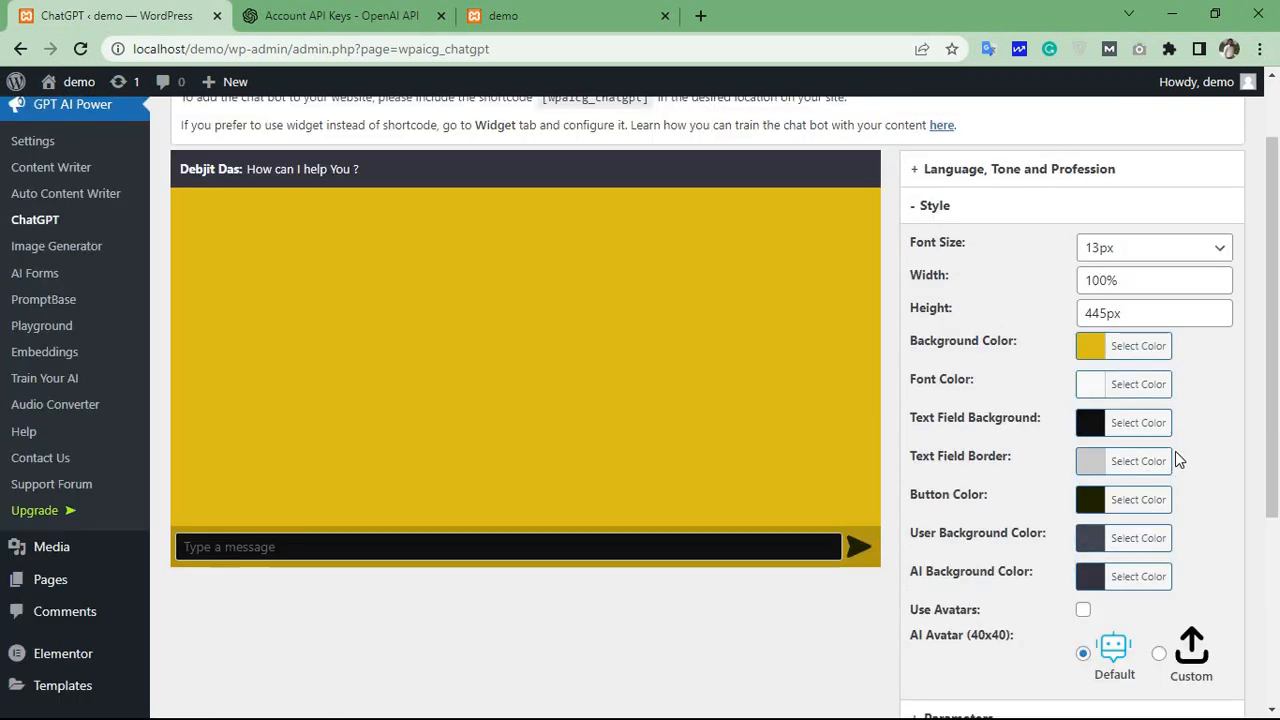
Step: Abandon the unsaved chatbot edits, and examine the Context, Logs and Token Handling options in the ChatGPT settings
left_click(77, 88)
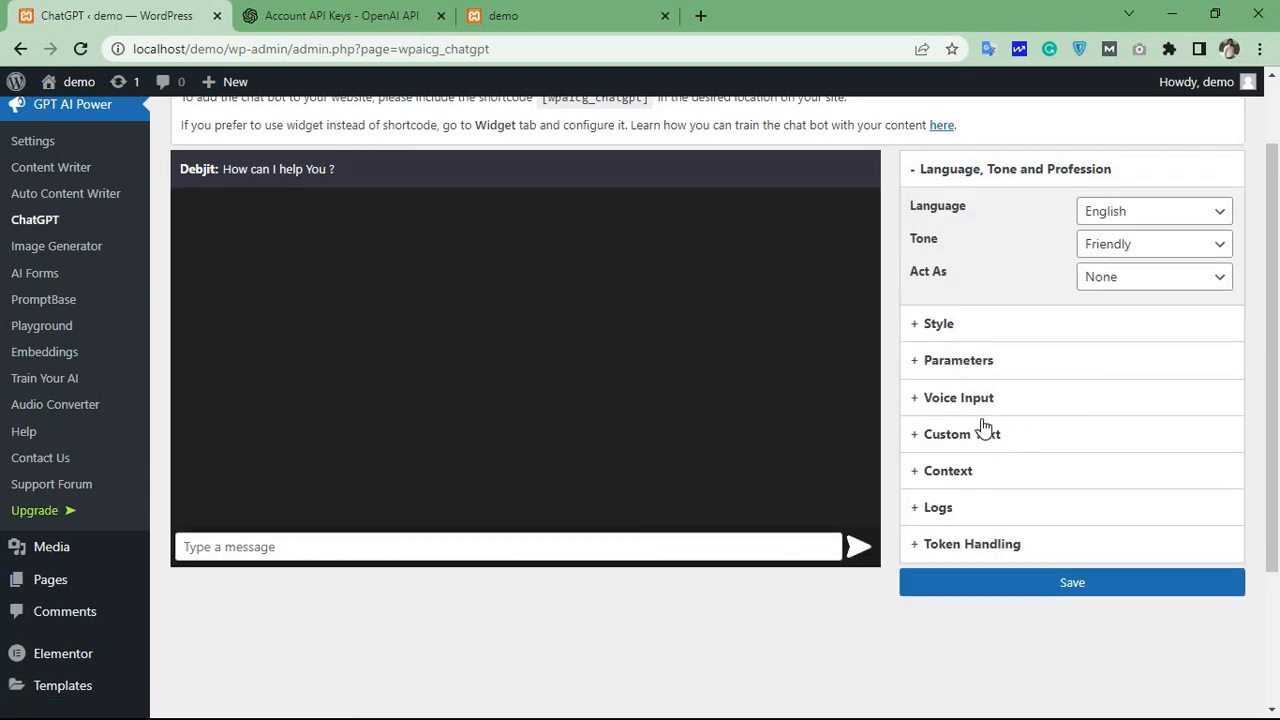
left_click(955, 476)
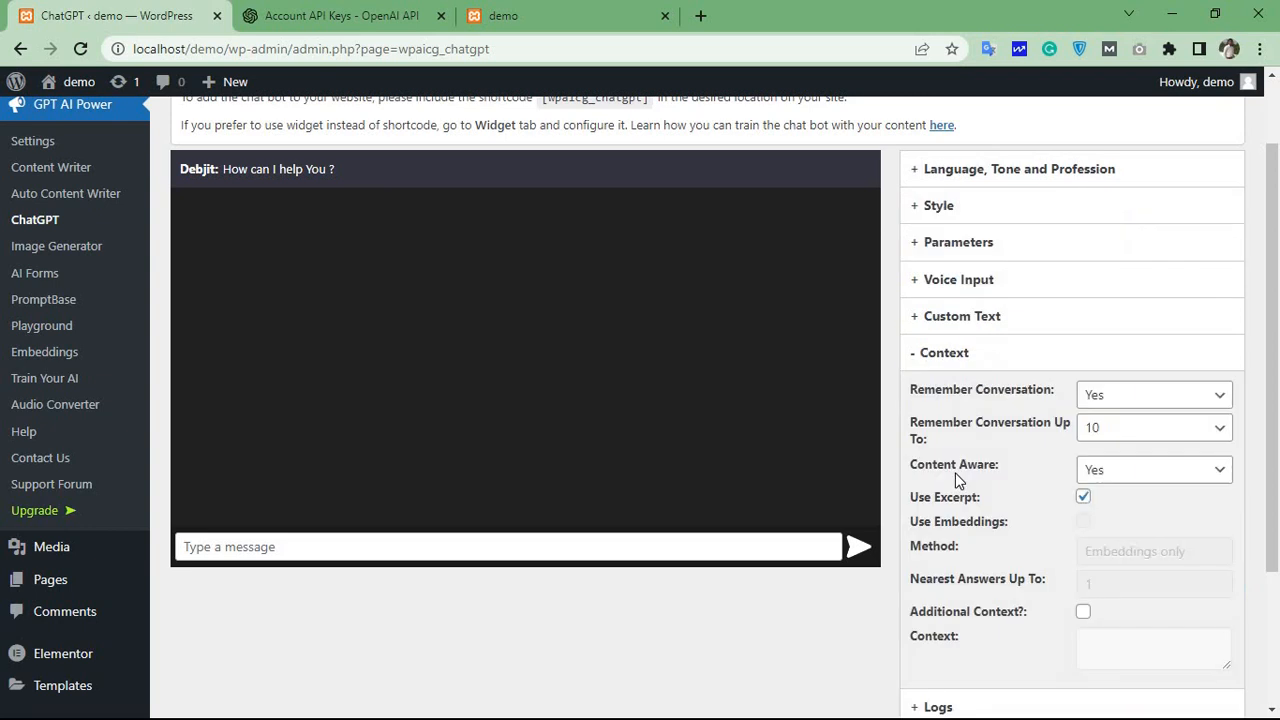
scroll(956, 485, "down", 3)
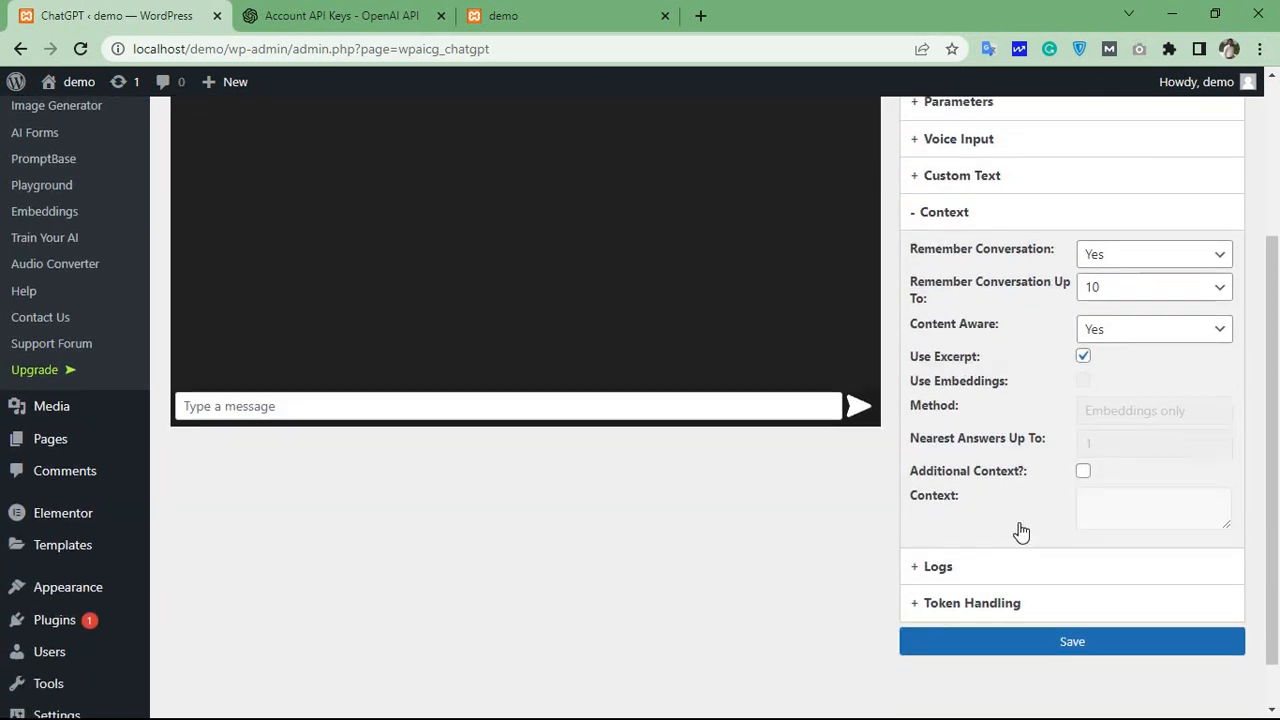
left_click(958, 512)
left_click(983, 334)
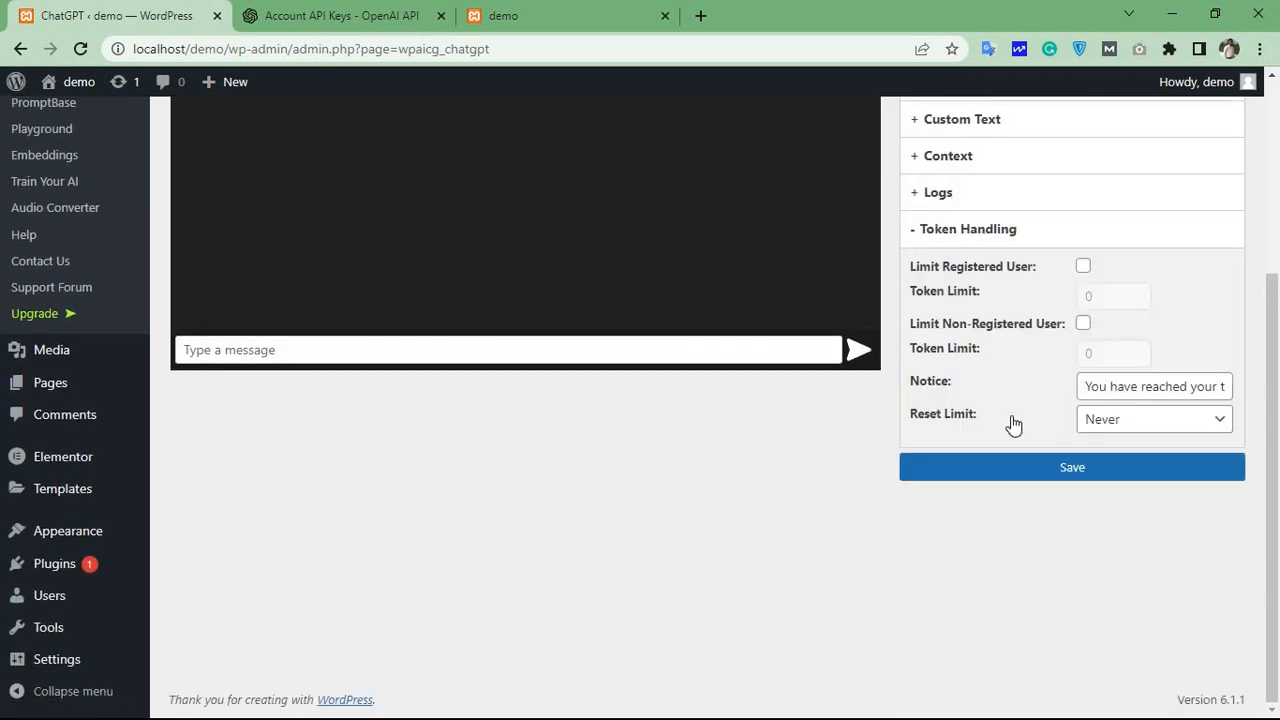
Step: Copy the chatbot shortcode [wpaicg_chatgpt] and save the ChatGPT settings
scroll(1013, 470, "up", 2)
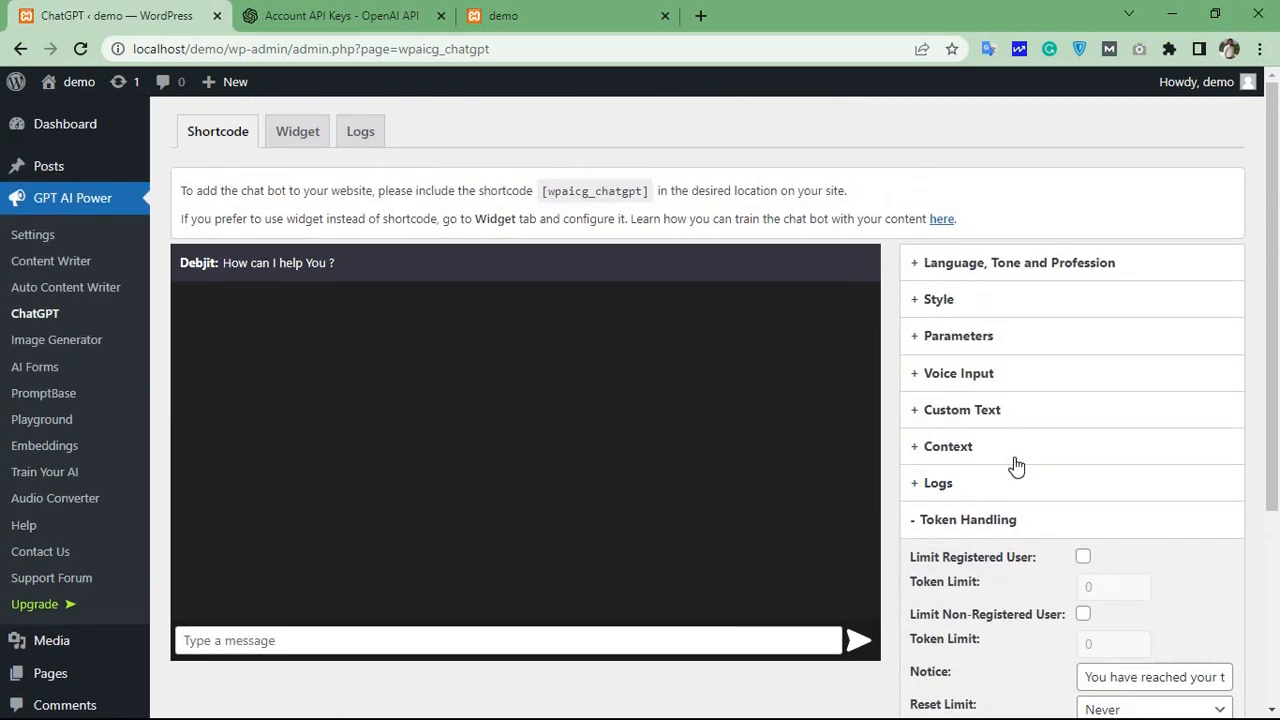
scroll(1011, 466, "up", 2)
left_click_drag(558, 192, 651, 200)
key("ctrl+c")
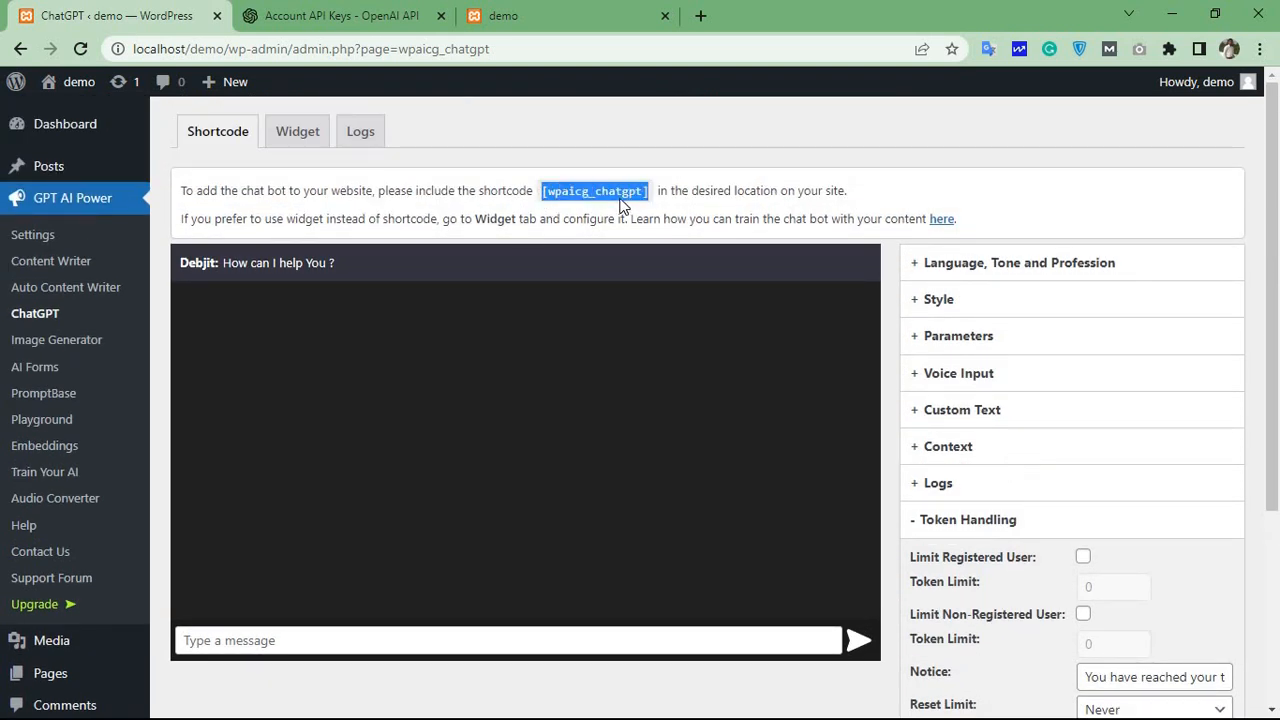
scroll(1028, 316, "down", 3)
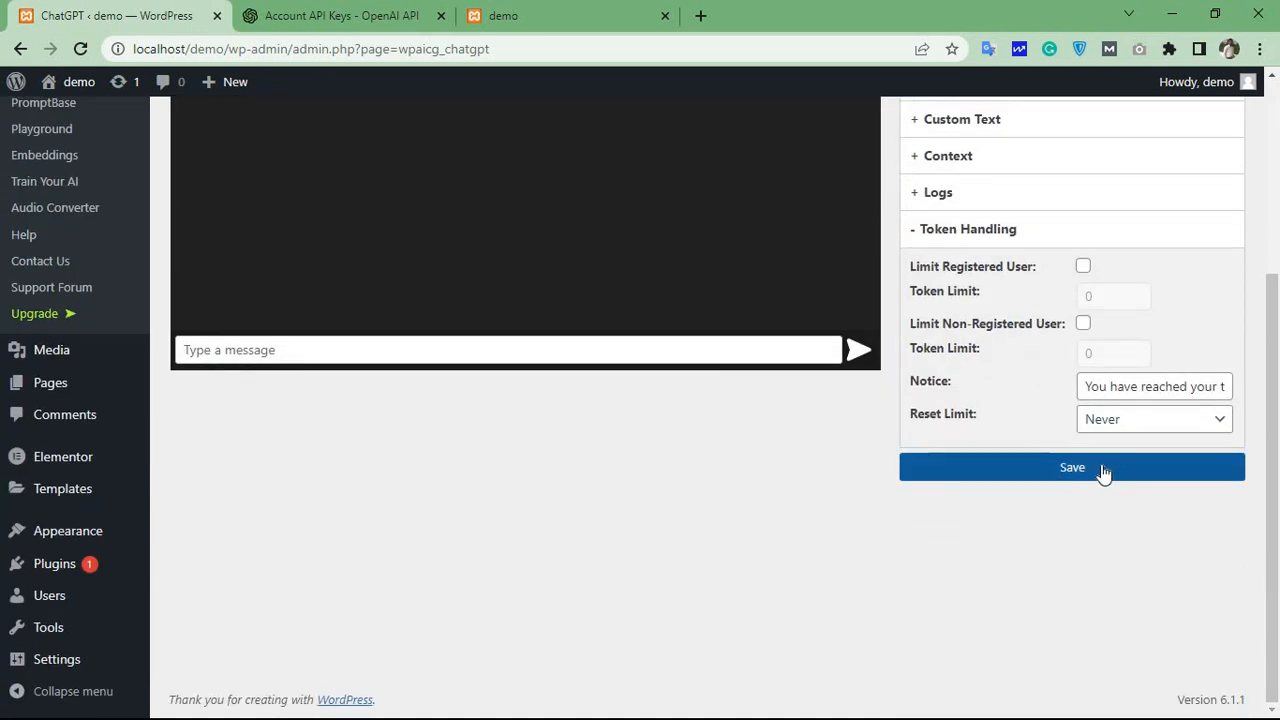
left_click(1100, 470)
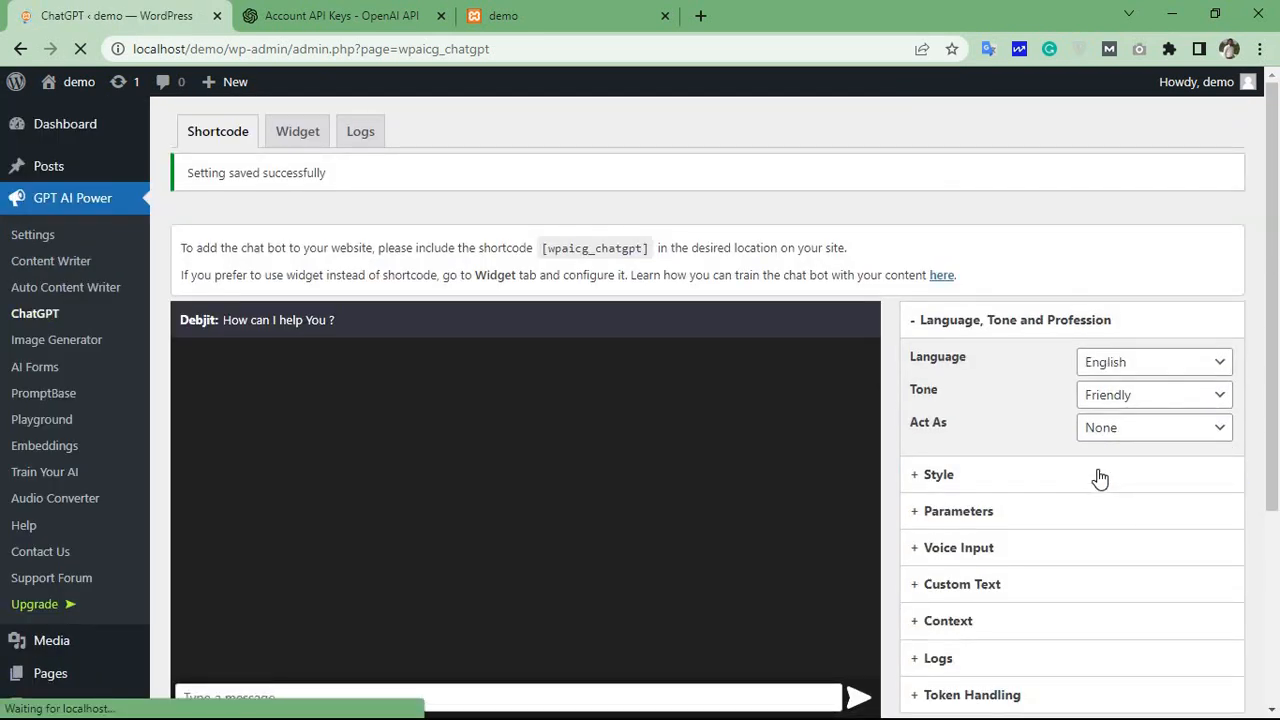
Step: Open the site's Widgets page and place the [wpaicg_chatgpt] shortcode in the Default Sidebar's Shortcode block
scroll(1143, 574, "down", 1)
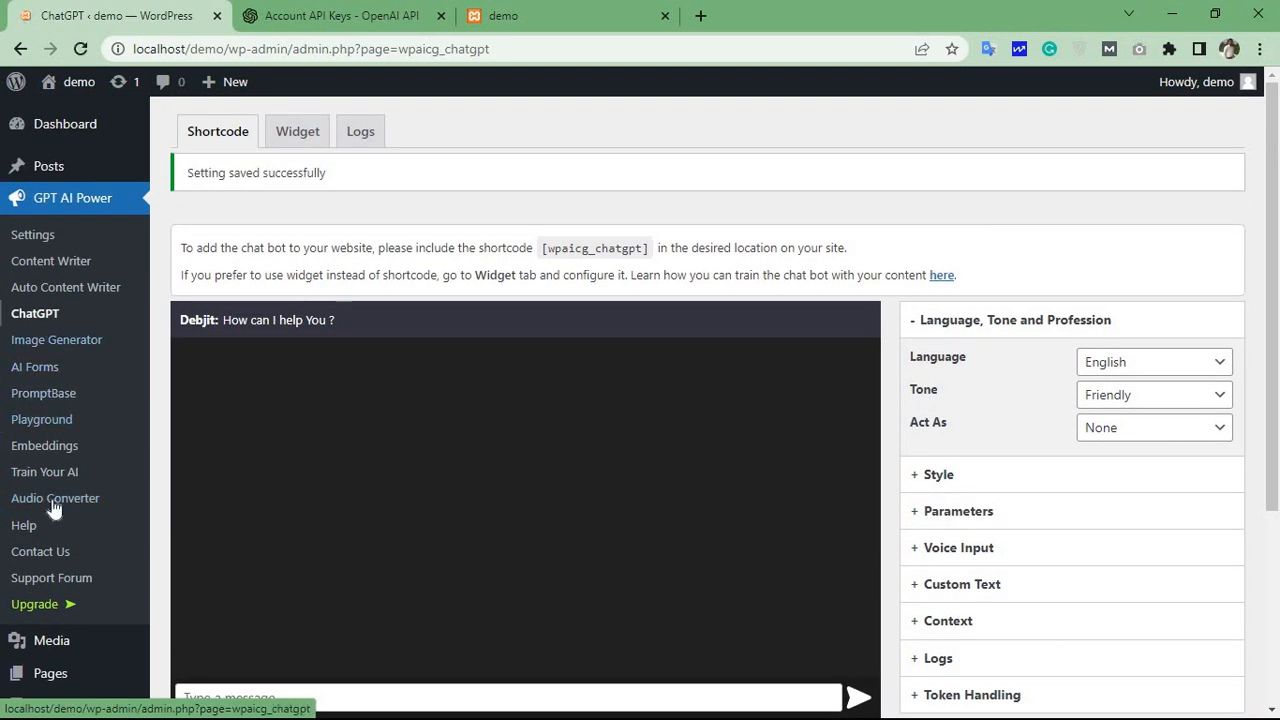
scroll(57, 528, "down", 2)
mouse_move(63, 648)
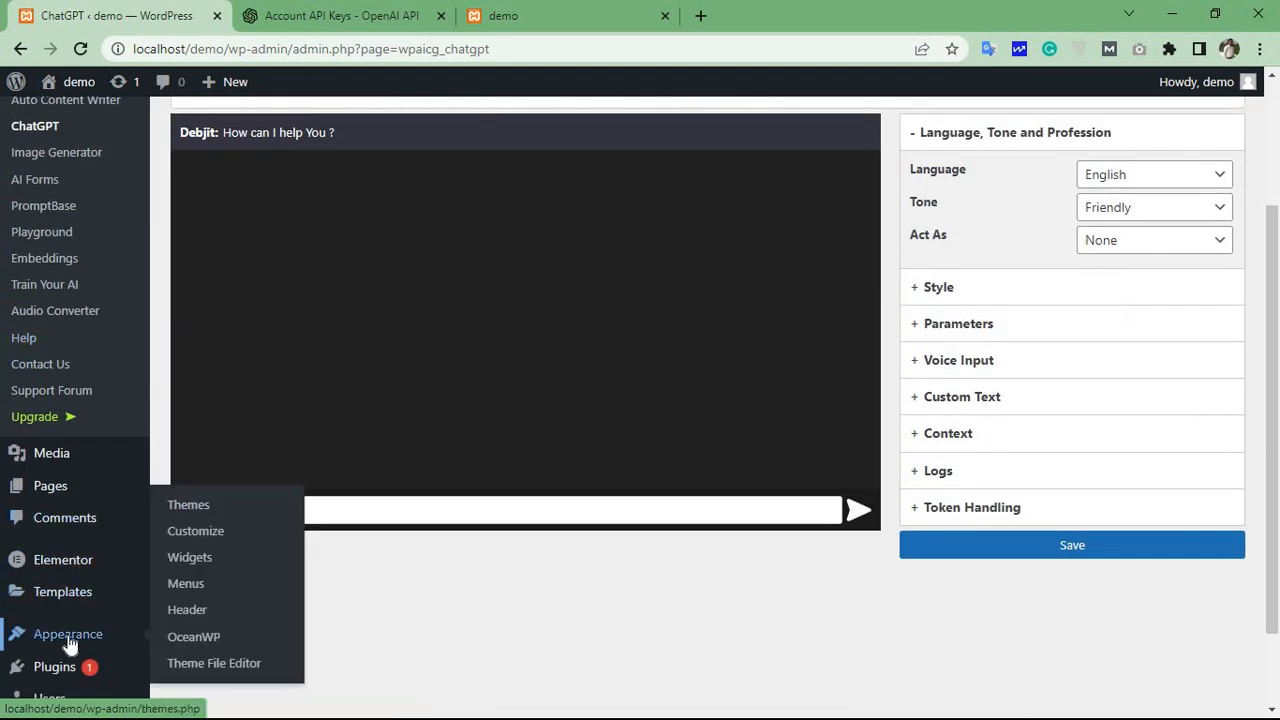
left_click(180, 564)
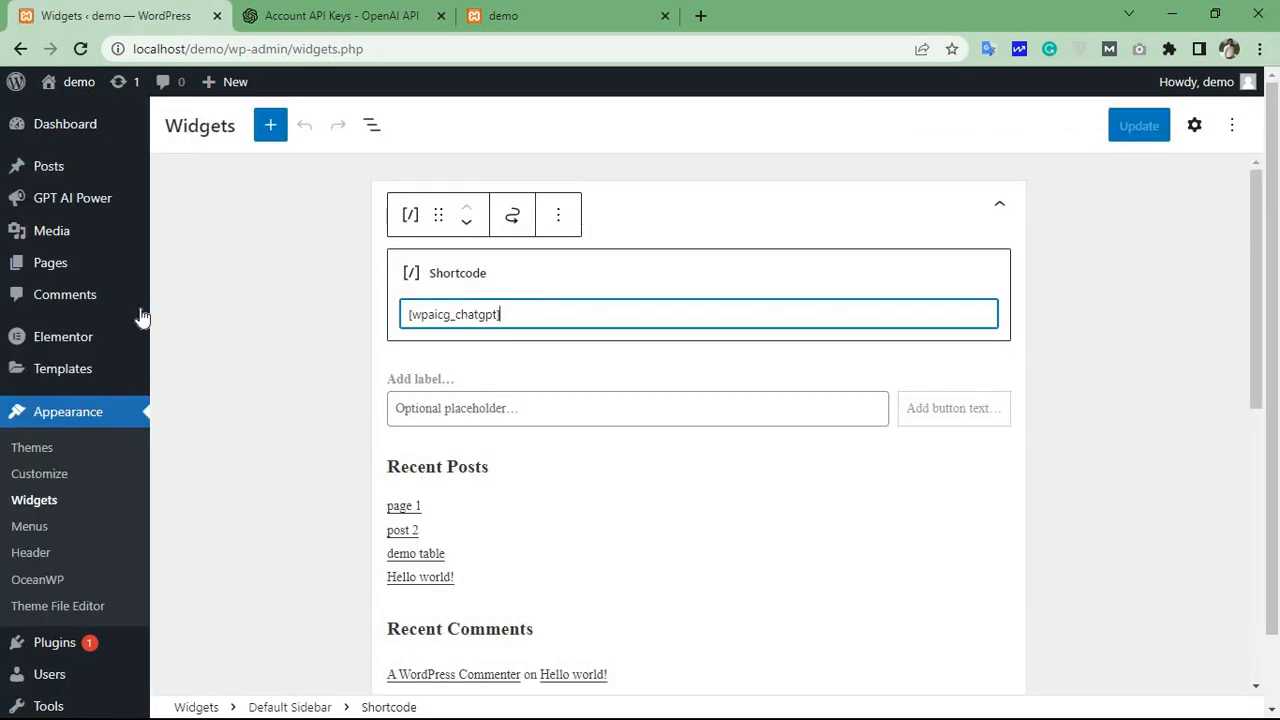
key("ctrl+a")
key("ctrl+v")
left_click(417, 220)
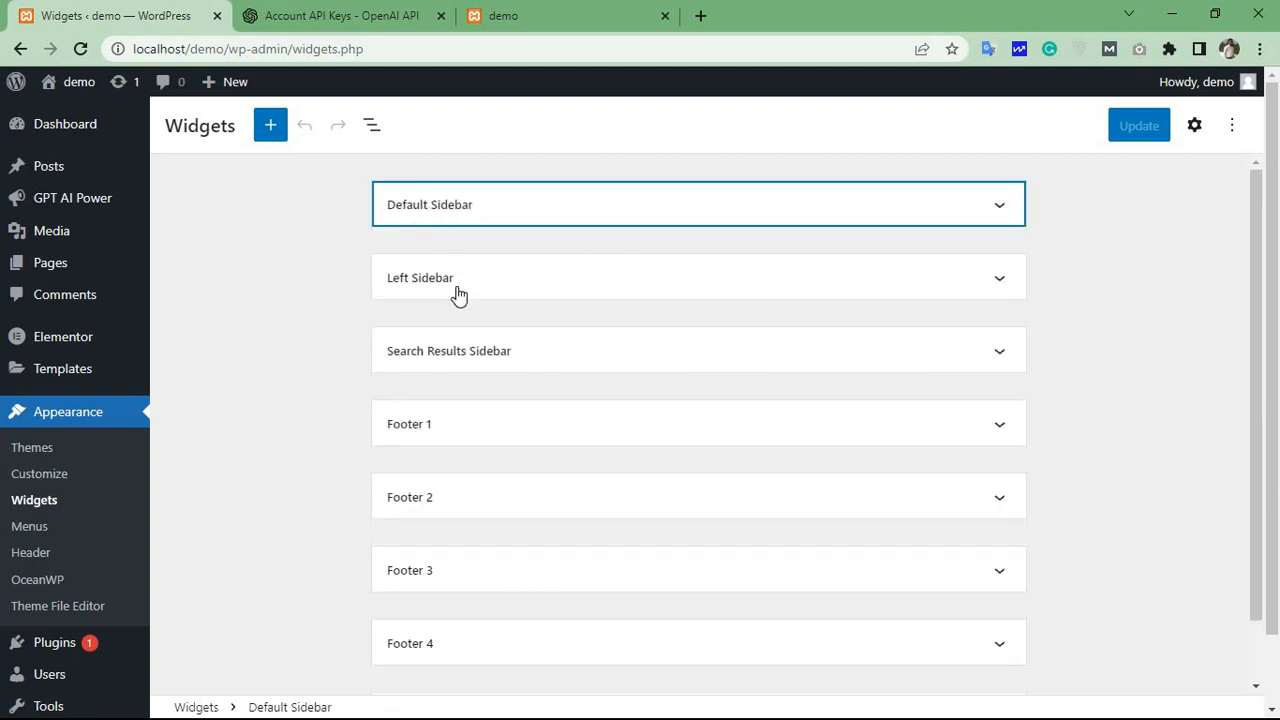
left_click(440, 290)
left_click(431, 204)
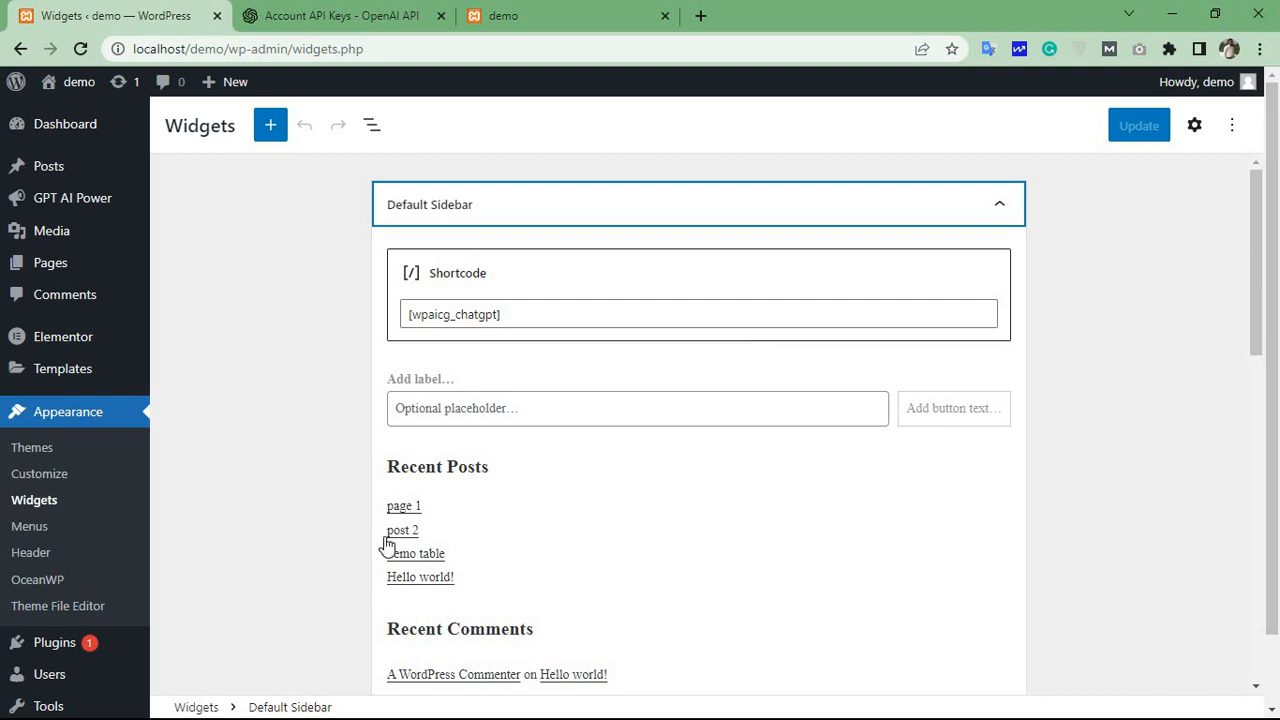
Step: Add a Paragraph block reading "Chat Bot" above the Shortcode block in the Default Sidebar and update the widgets
scroll(390, 535, "down", 4)
scroll(389, 523, "up", 5)
left_click(271, 127)
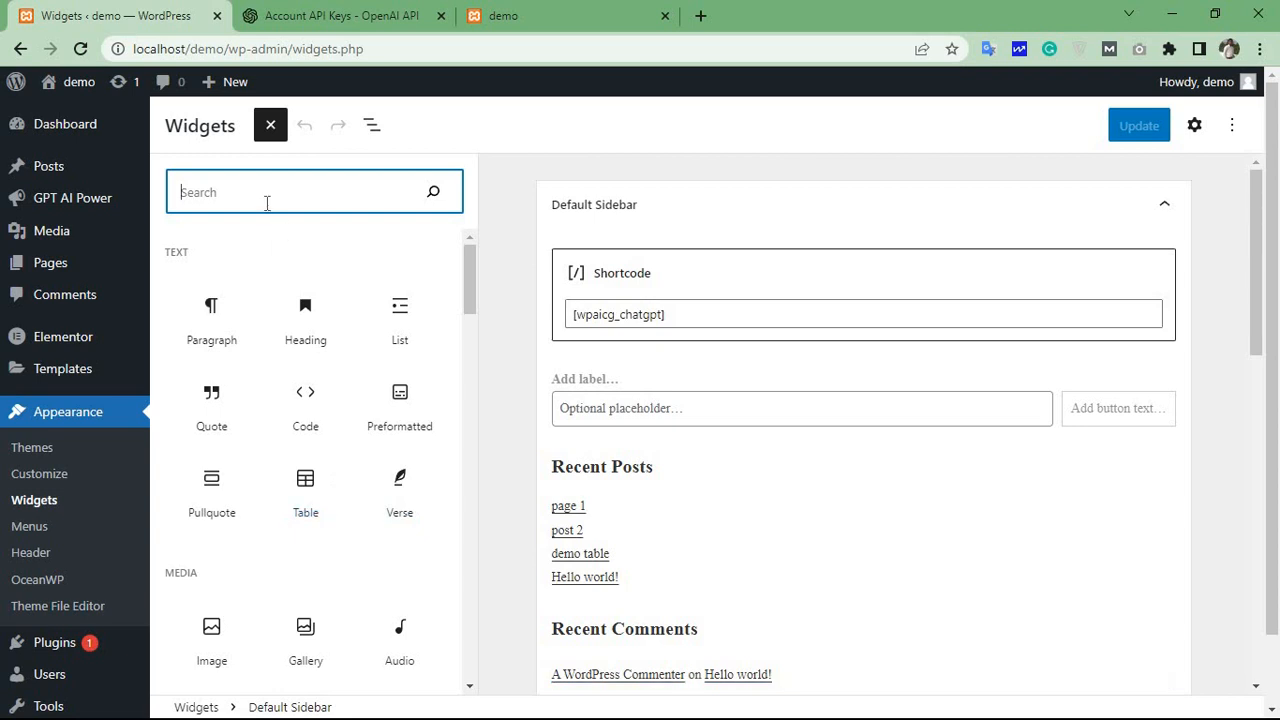
type("text")
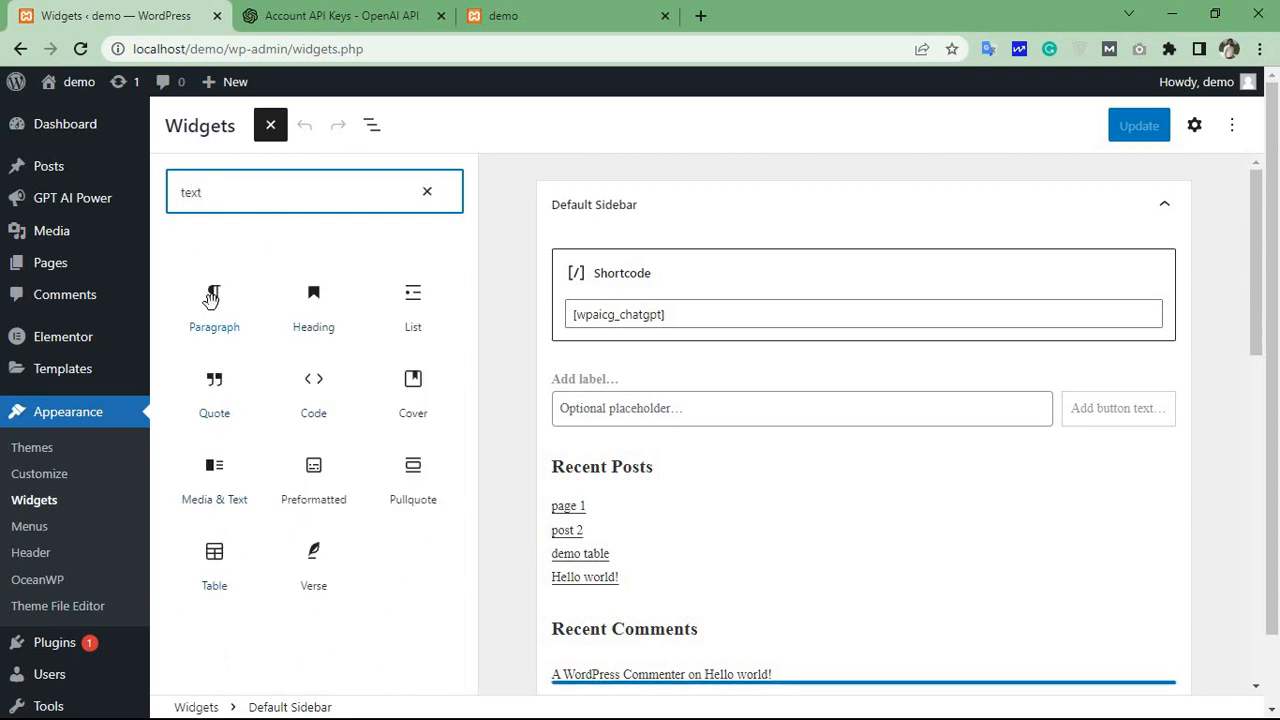
left_click_drag(243, 294, 612, 262)
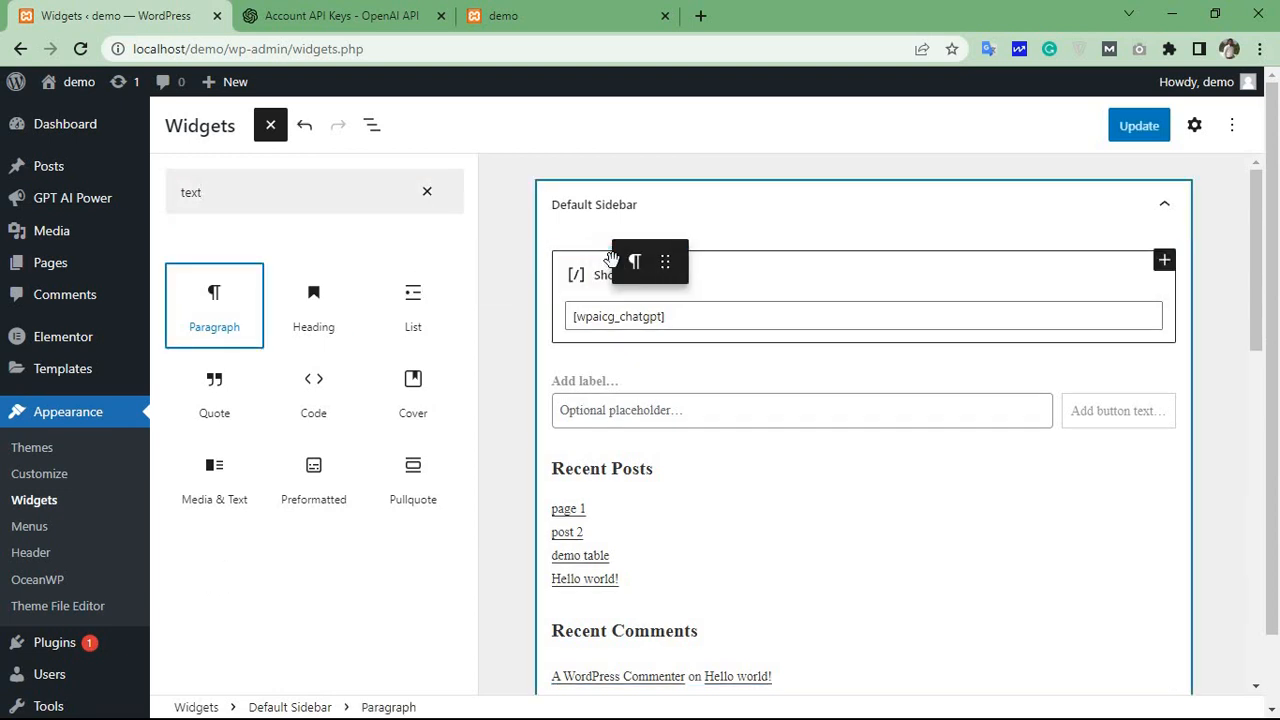
left_click(668, 263)
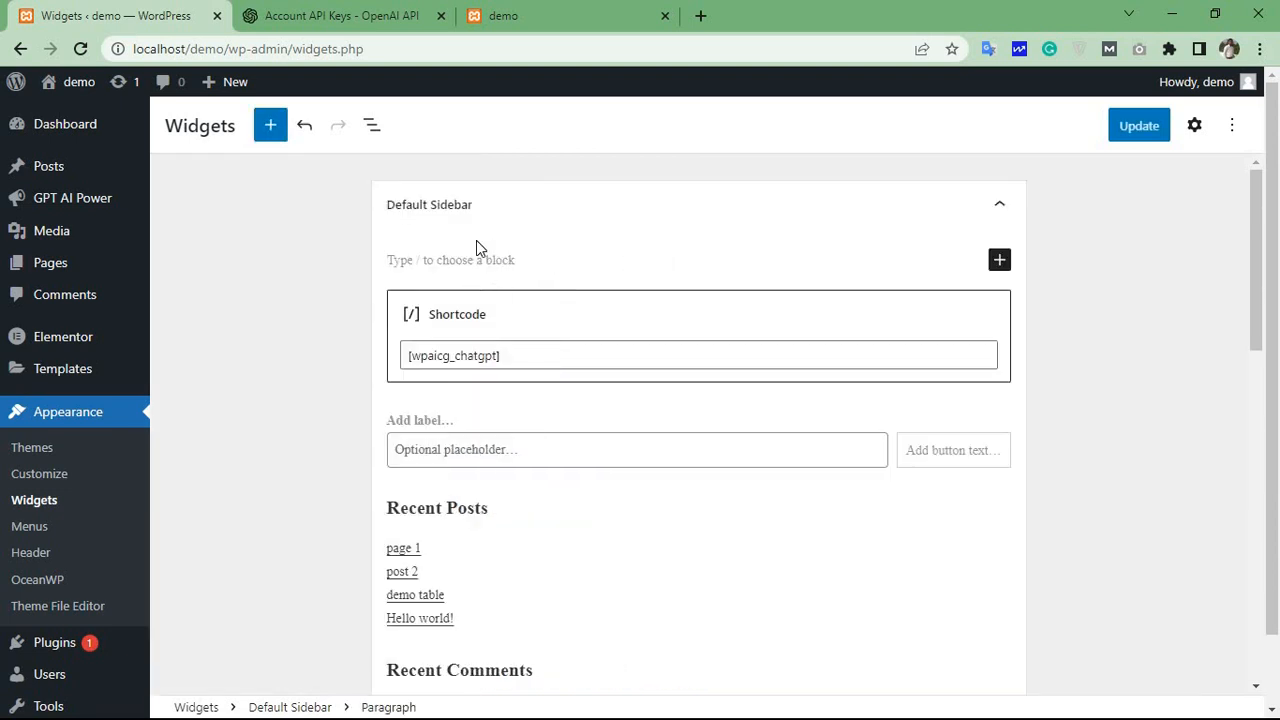
type("Chat Bot")
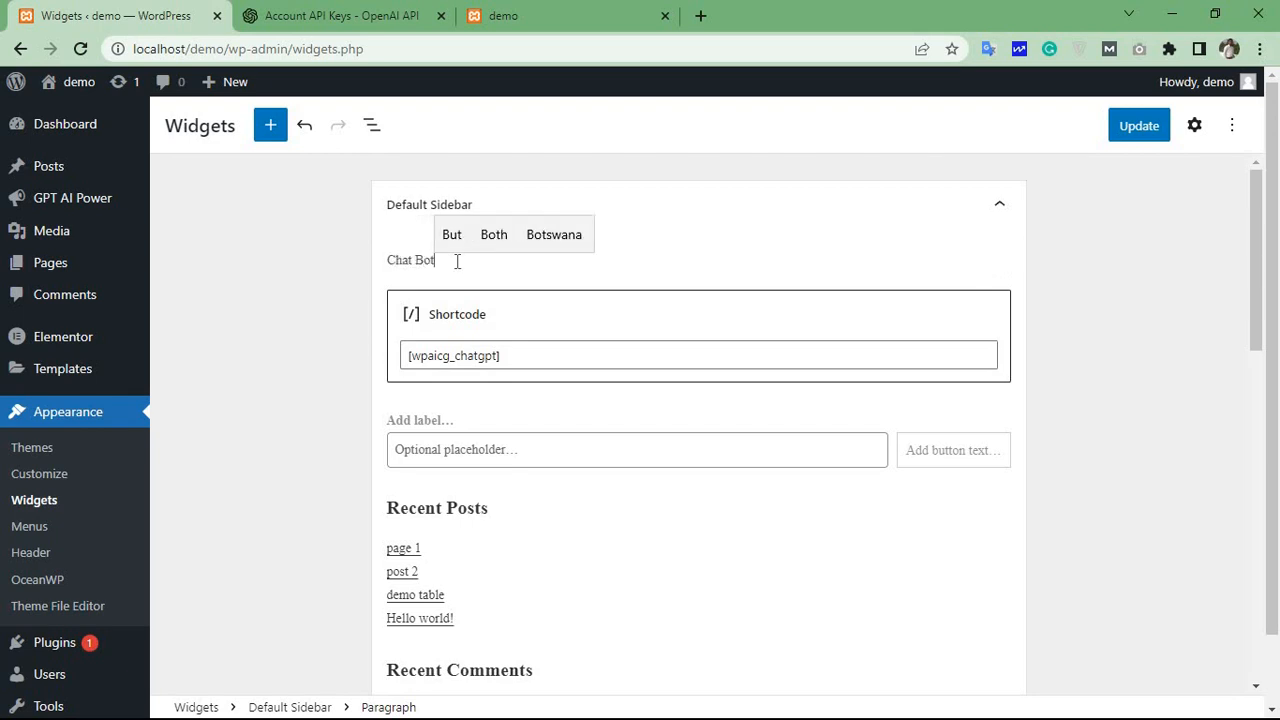
left_click(1168, 133)
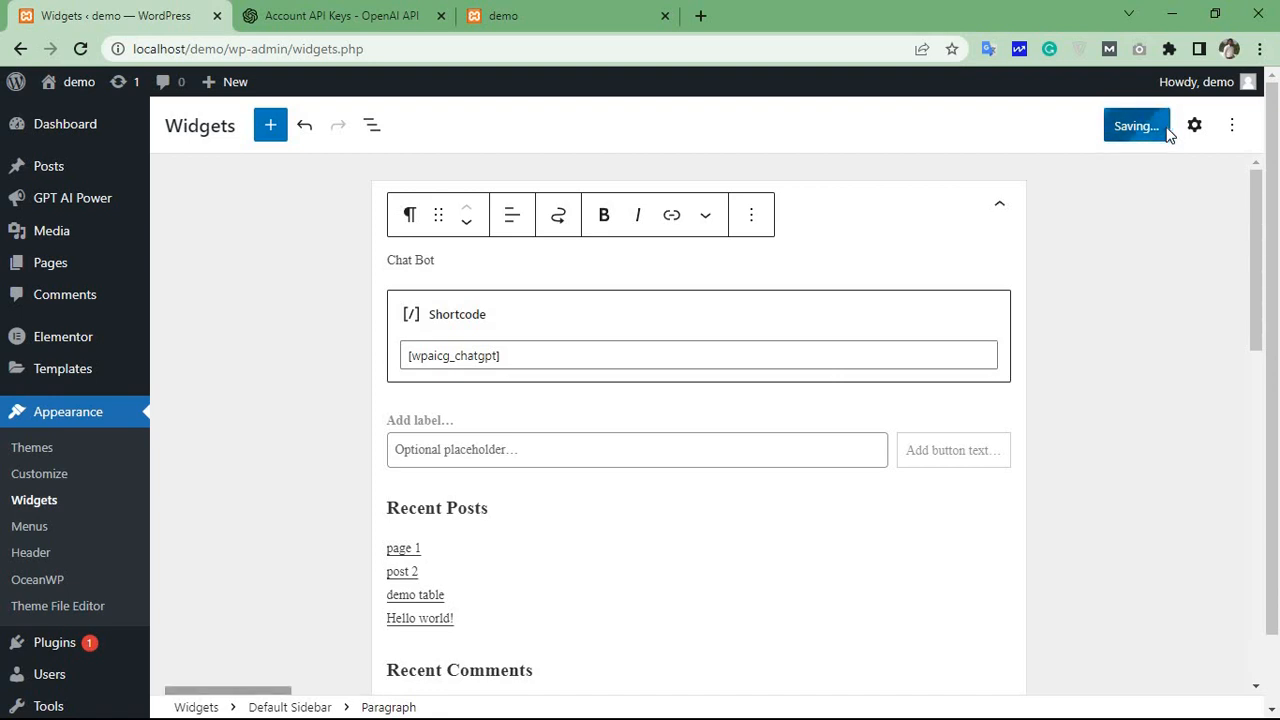
Step: Reload the demo site's front page and send "hello" to the sidebar chatbot
left_click(495, 15)
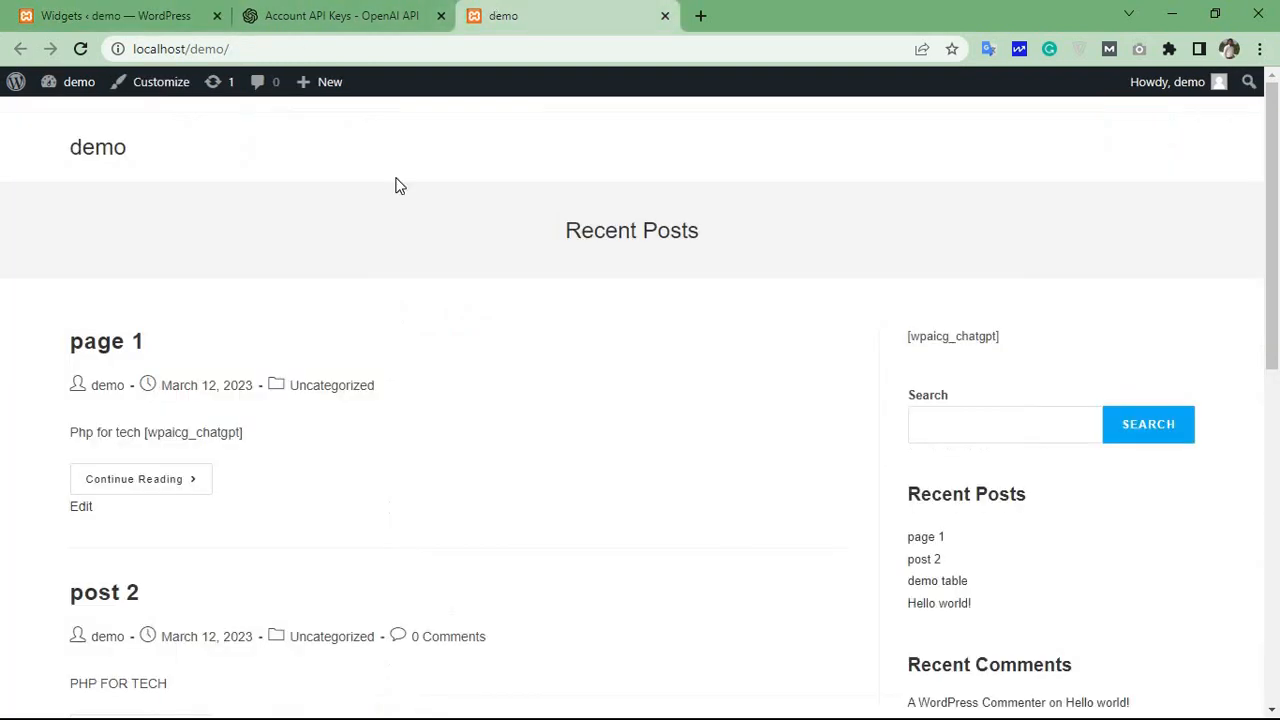
left_click(80, 48)
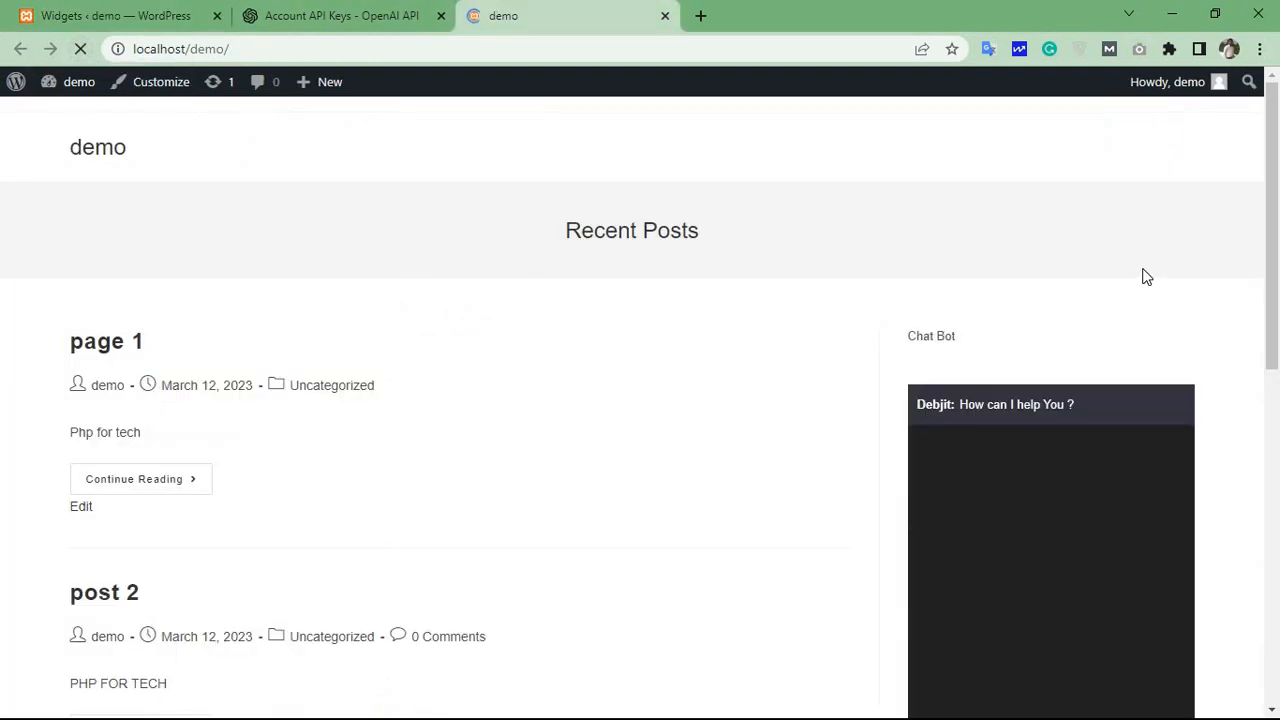
scroll(955, 247, "down", 1)
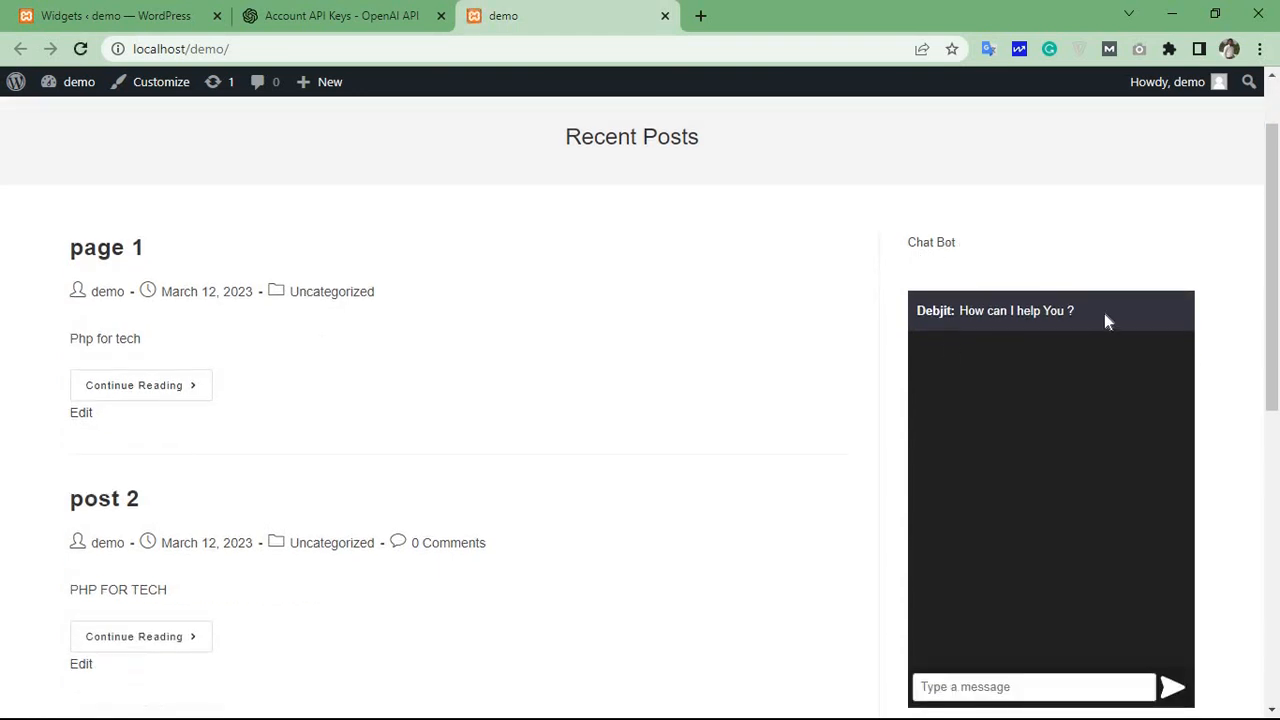
scroll(1104, 313, "down", 1)
left_click(955, 593)
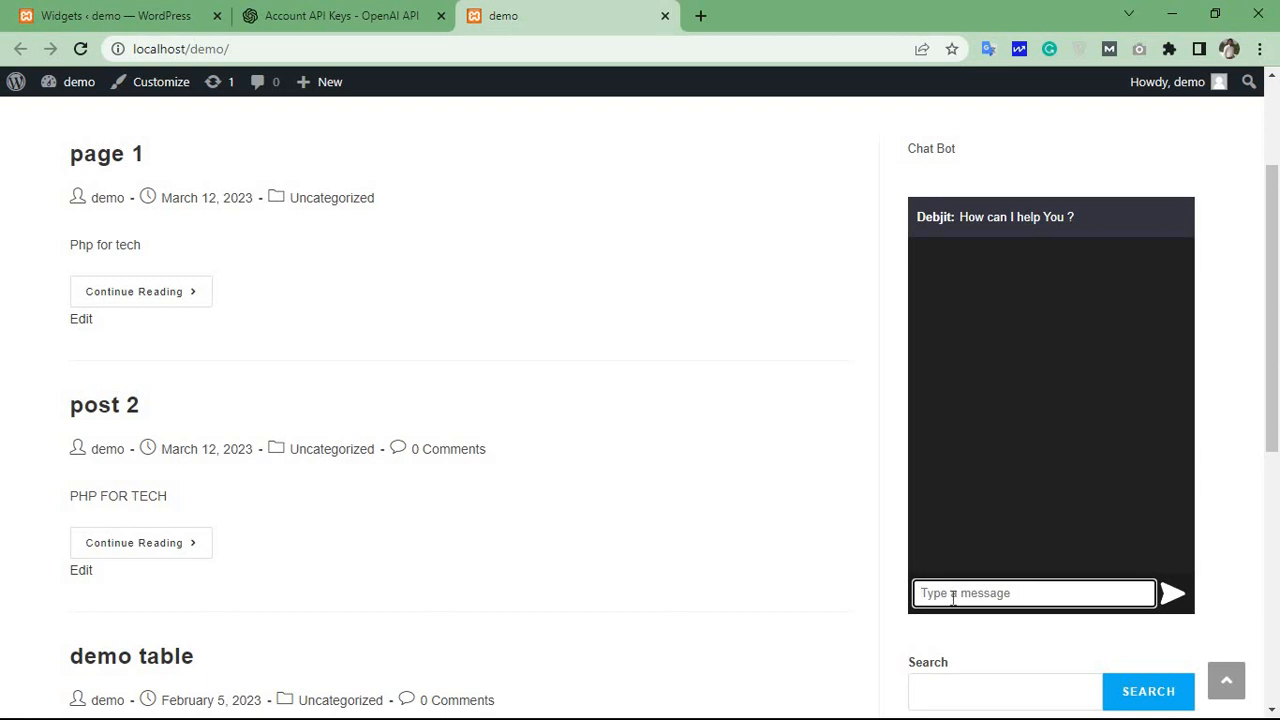
type("hello")
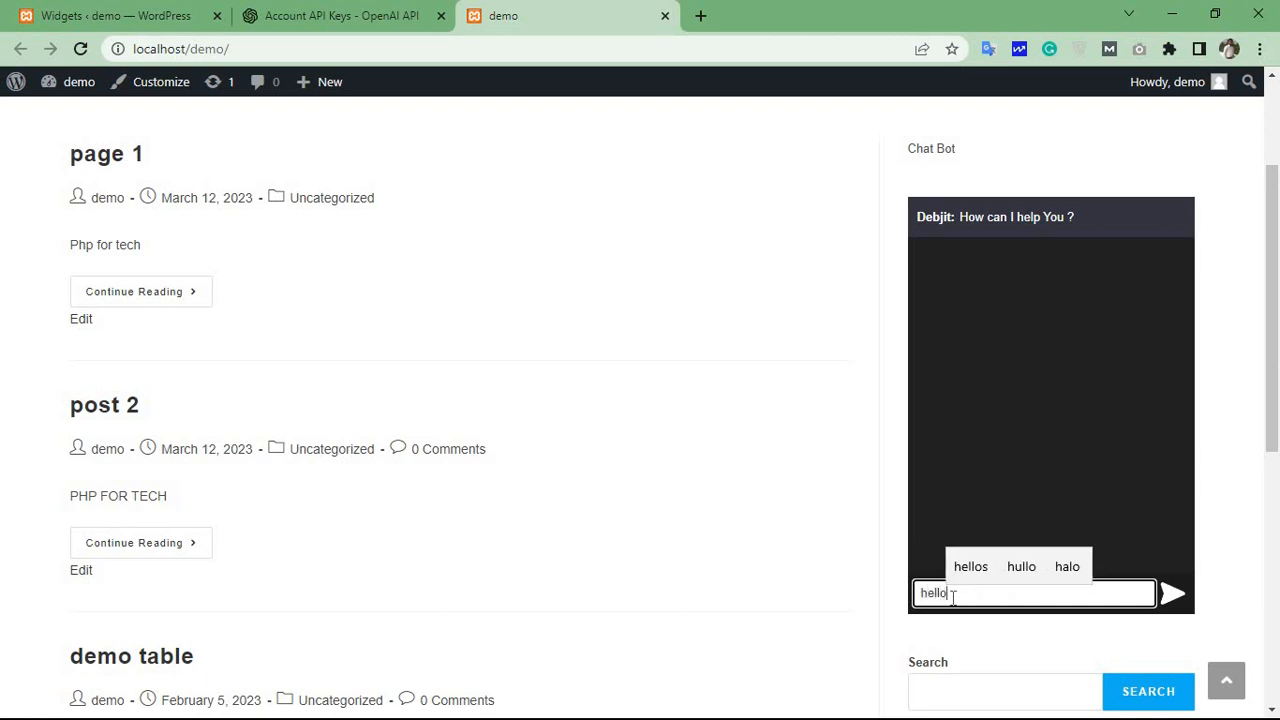
key("Return")
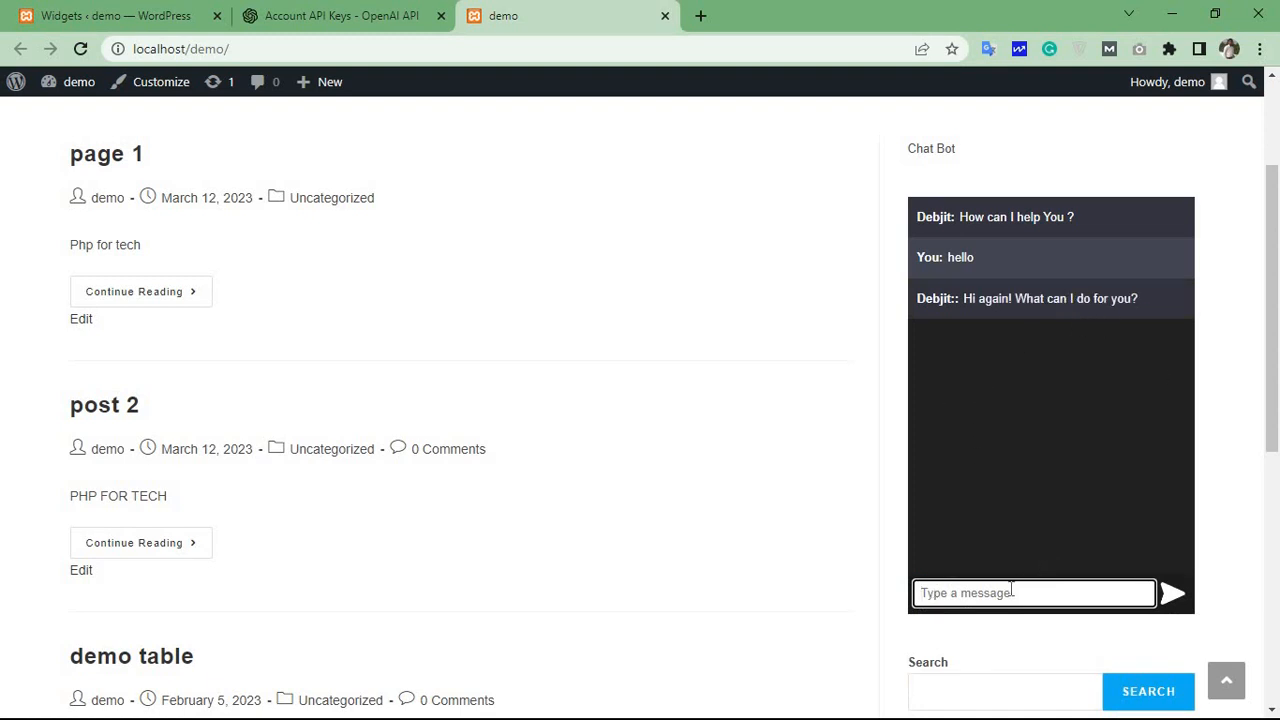
Step: Ask the sidebar chatbot "what is website development ?"
type("what is websi")
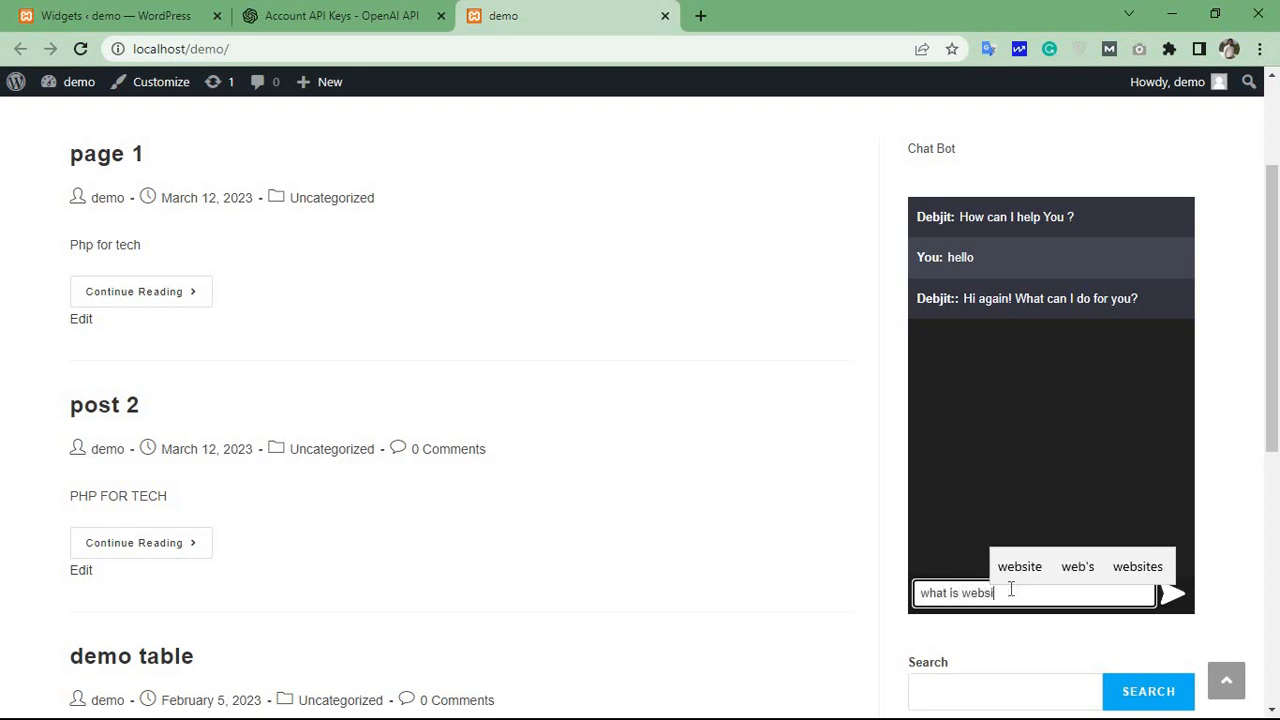
type("te developme")
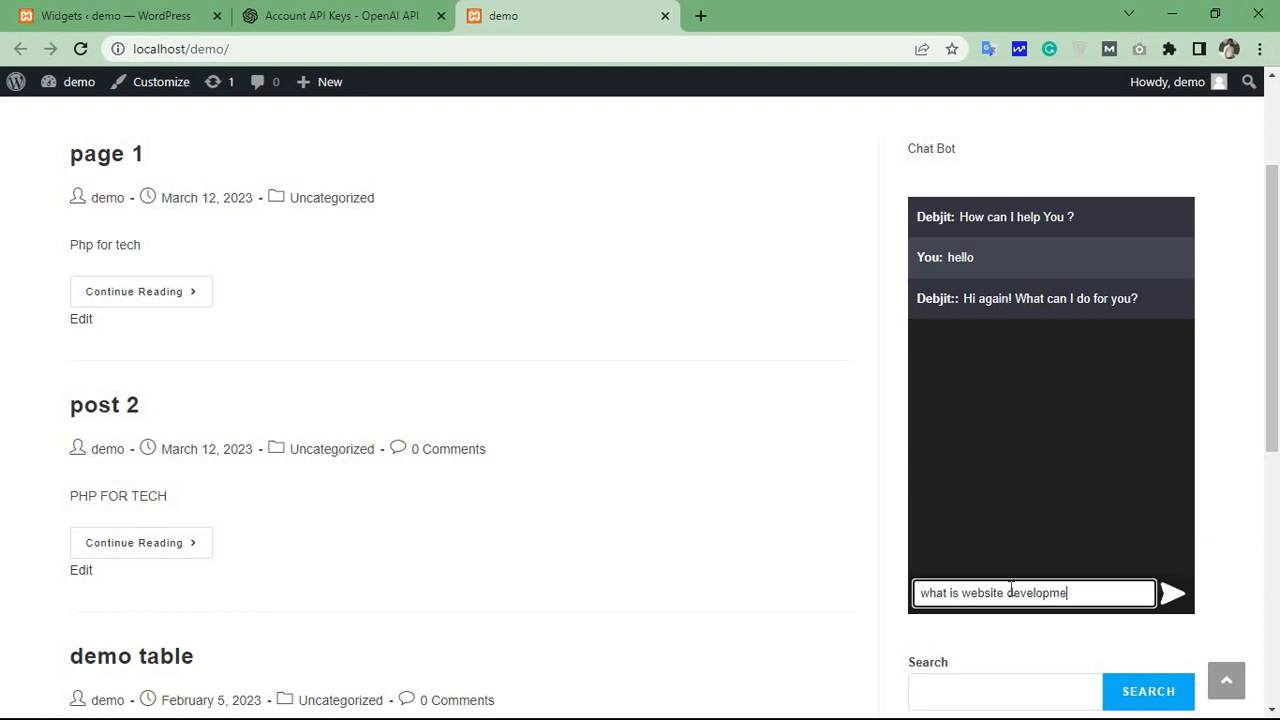
type("nt ?")
key("Return")
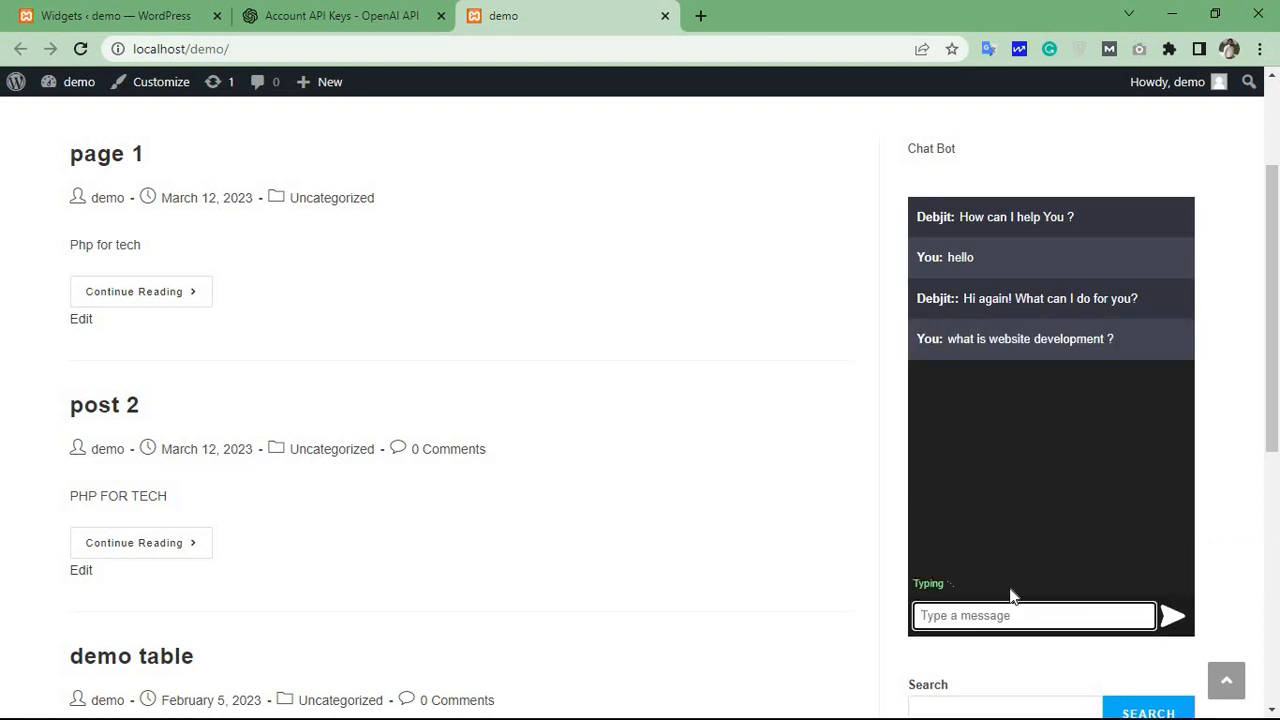